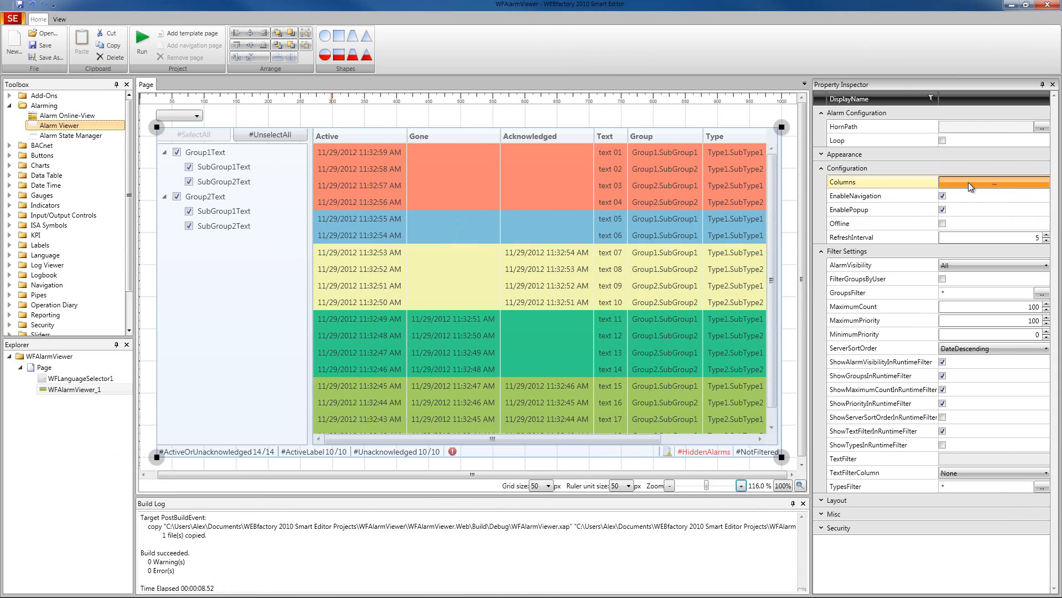
Open the alarm viewer's Columns collection for editing and show the properties of the Active column.
{"action": "left_click", "coordinate": [968, 182]}
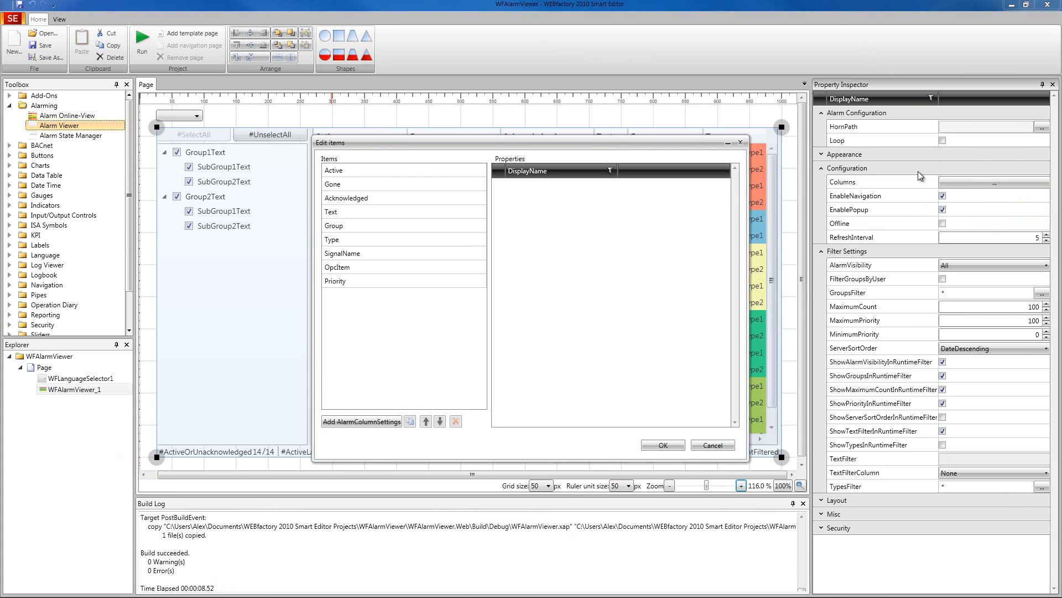
{"action": "left_click_drag", "start_coordinate": [683, 145], "coordinate": [664, 125]}
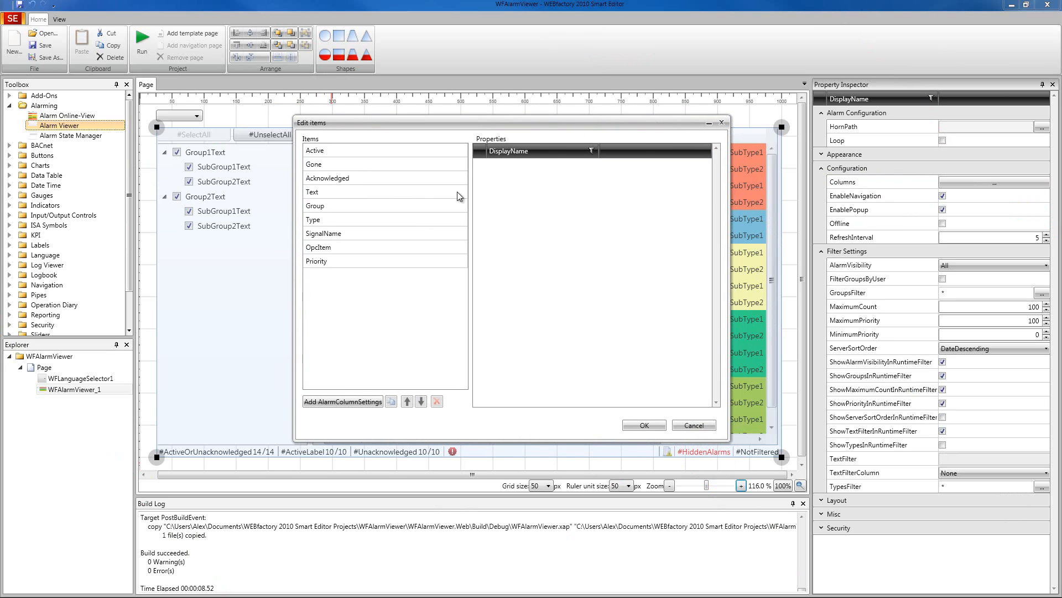
{"action": "left_click", "coordinate": [349, 152]}
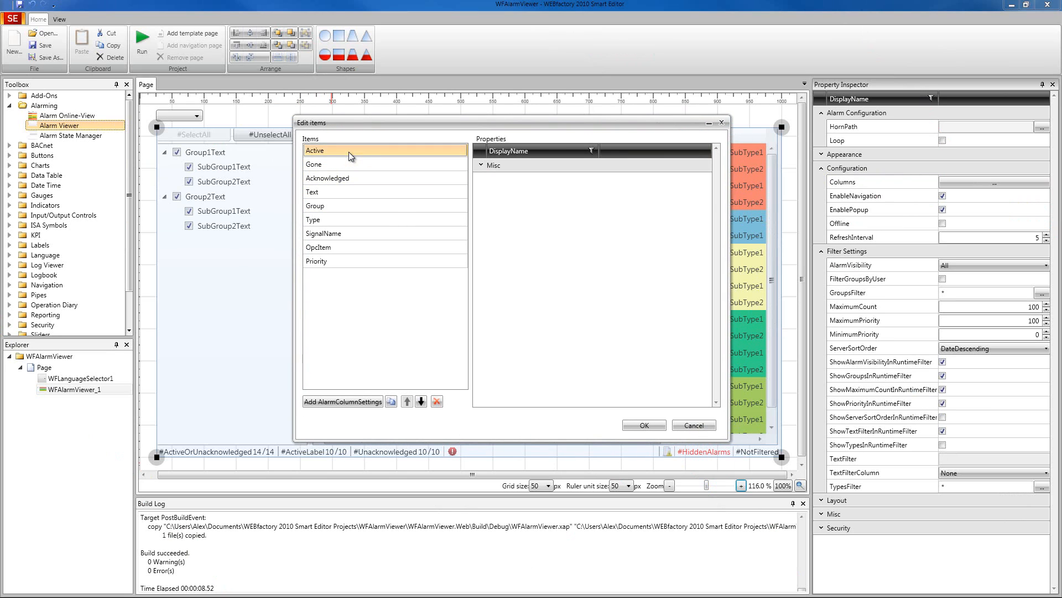
{"action": "left_click", "coordinate": [481, 165]}
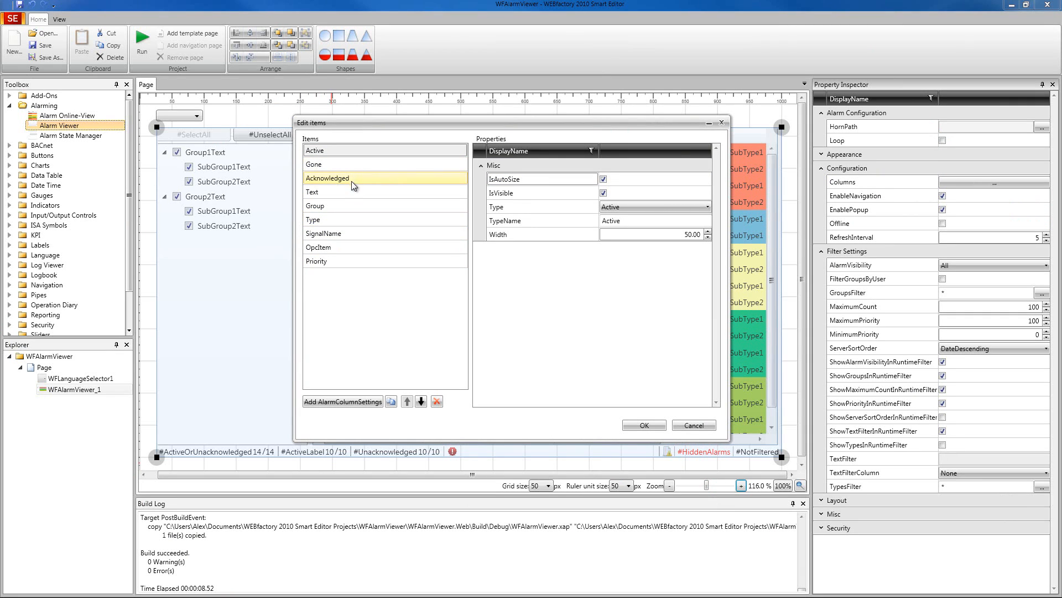
Add a new alarm column, set its Type to HttpLink and accept the column changes.
{"action": "left_click", "coordinate": [331, 400]}
{"action": "left_click", "coordinate": [332, 275]}
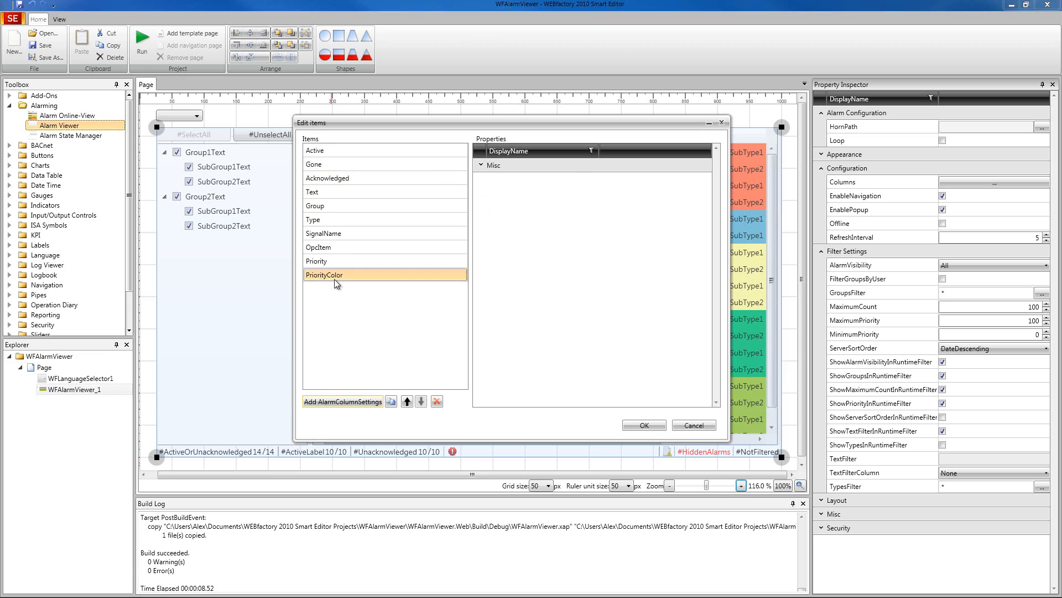
{"action": "left_click", "coordinate": [481, 166]}
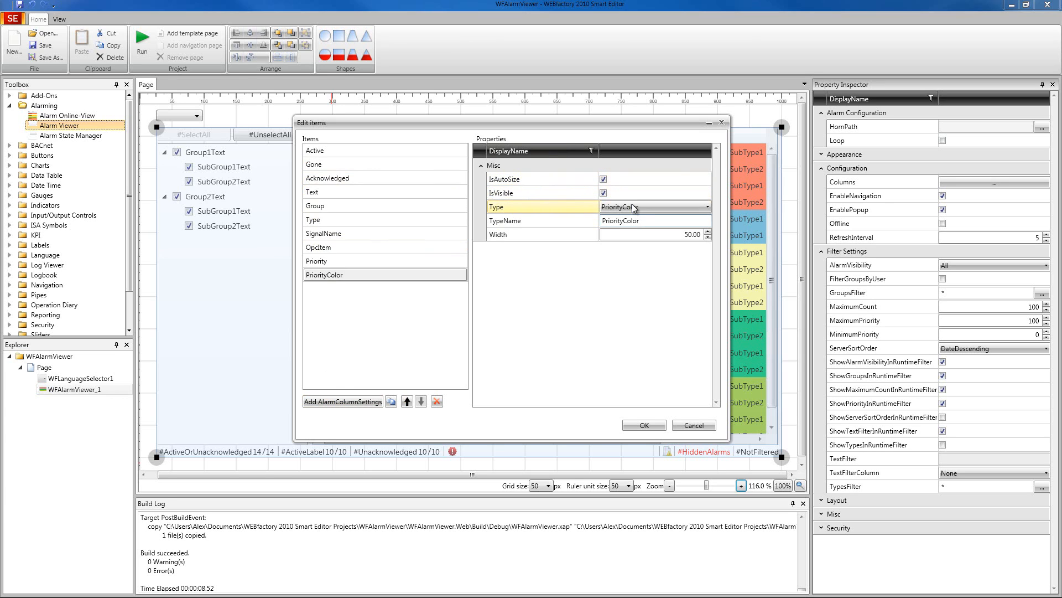
{"action": "left_click", "coordinate": [655, 208]}
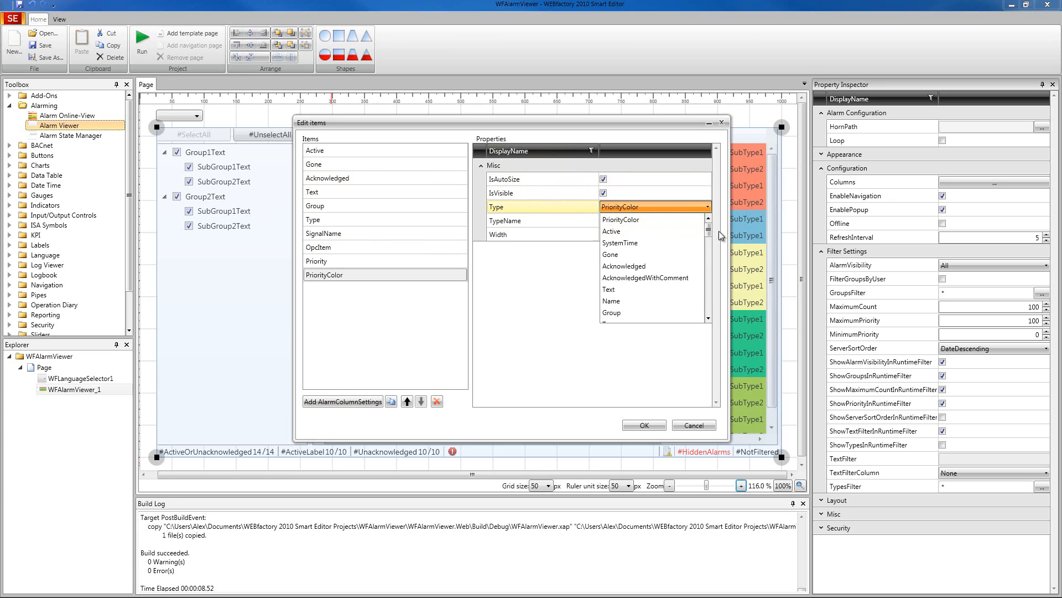
{"action": "mouse_move", "coordinate": [709, 230]}
{"action": "left_mouse_down"}
{"action": "mouse_move", "coordinate": [712, 316]}
{"action": "mouse_move", "coordinate": [707, 224]}
{"action": "left_mouse_up"}
{"action": "left_click_drag", "start_coordinate": [709, 229], "coordinate": [709, 245]}
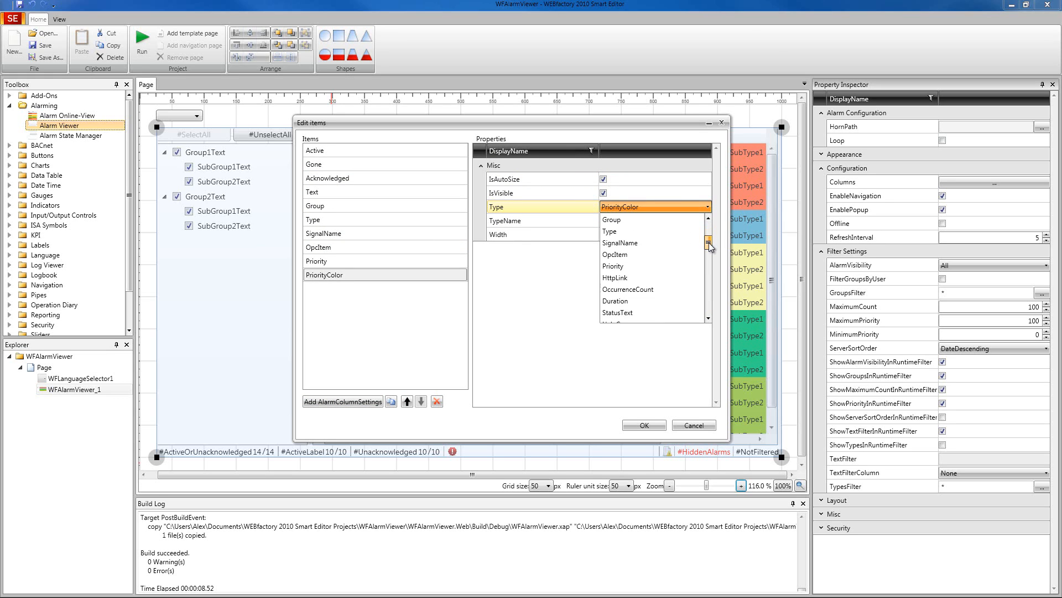
{"action": "left_click", "coordinate": [631, 278]}
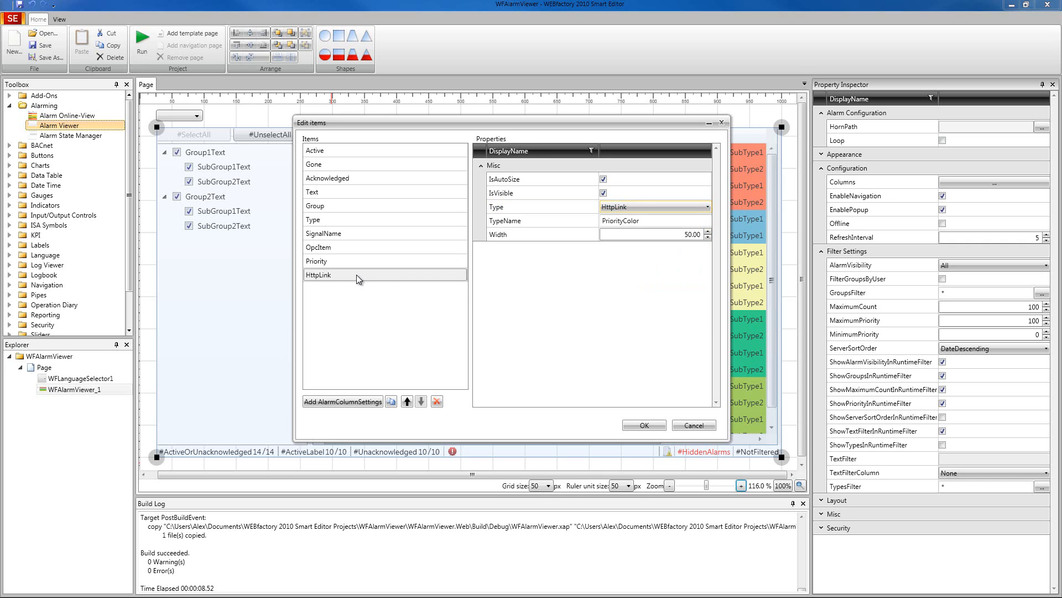
{"action": "left_click", "coordinate": [656, 424]}
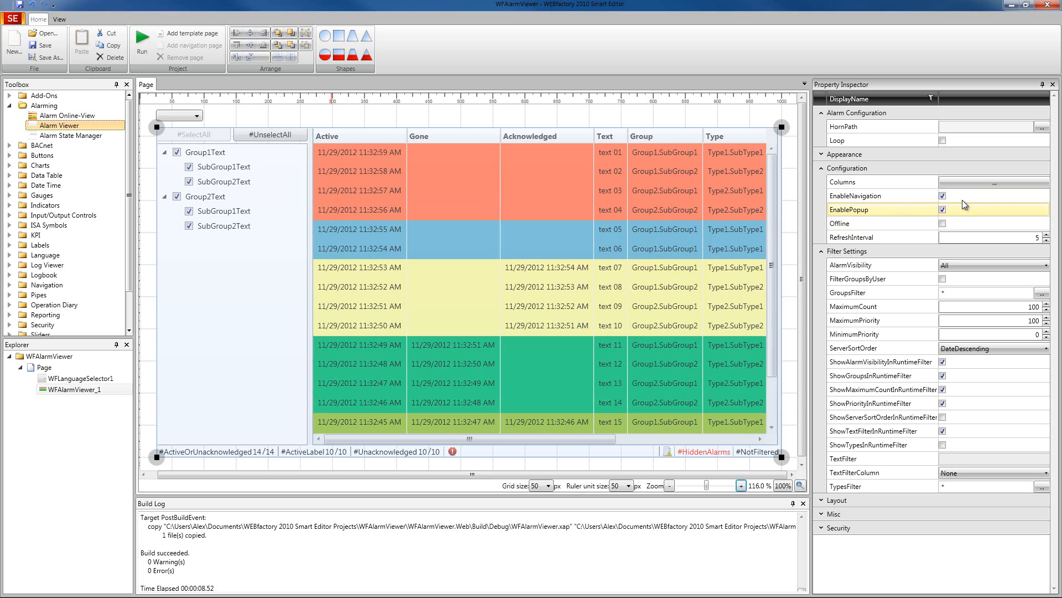
Enable the alarm viewer's Offline option, run the project and reposition and widen the browser window around the alarm table.
{"action": "left_click", "coordinate": [943, 196]}
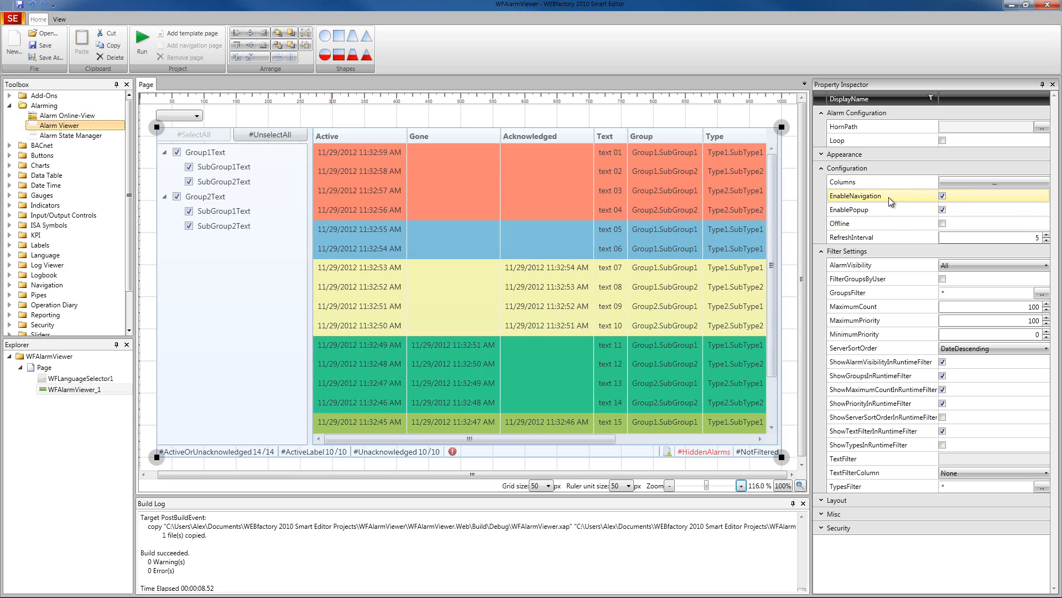
{"action": "left_click", "coordinate": [942, 195]}
{"action": "left_click", "coordinate": [879, 221]}
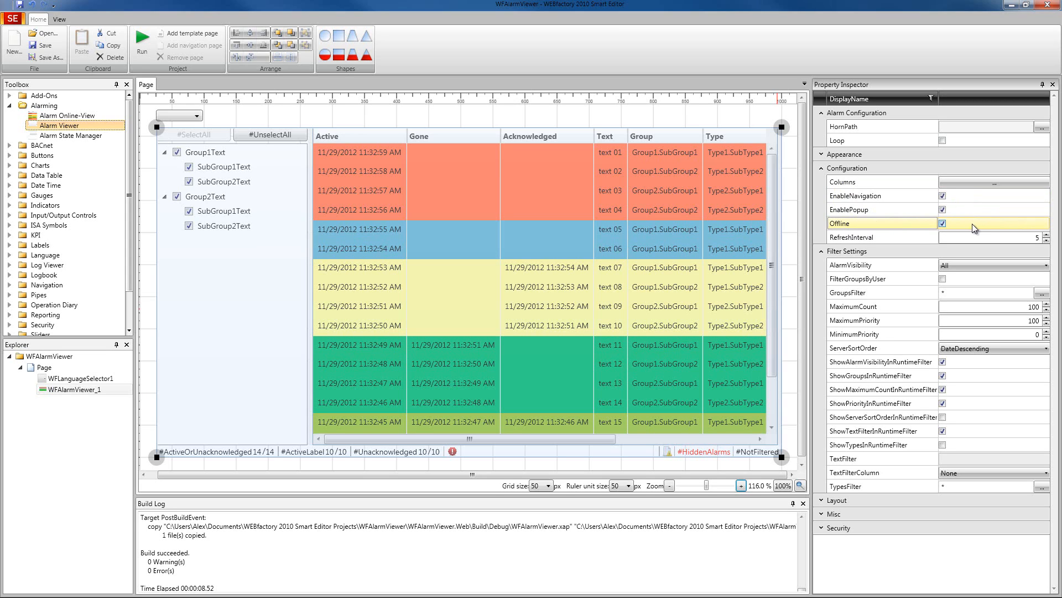
{"action": "left_click", "coordinate": [143, 45]}
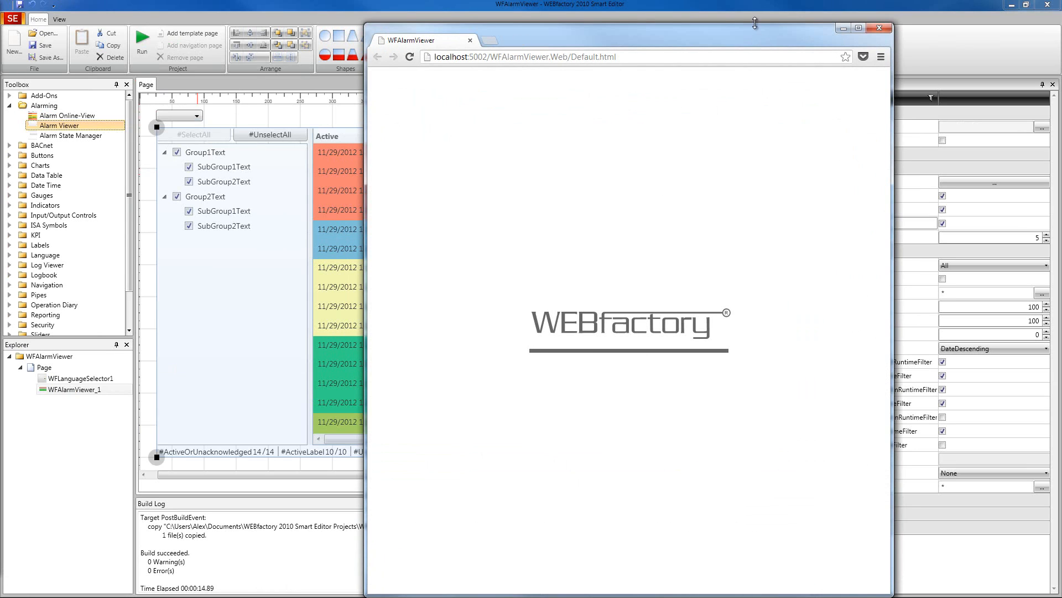
{"action": "left_click_drag", "start_coordinate": [756, 24], "coordinate": [767, 159]}
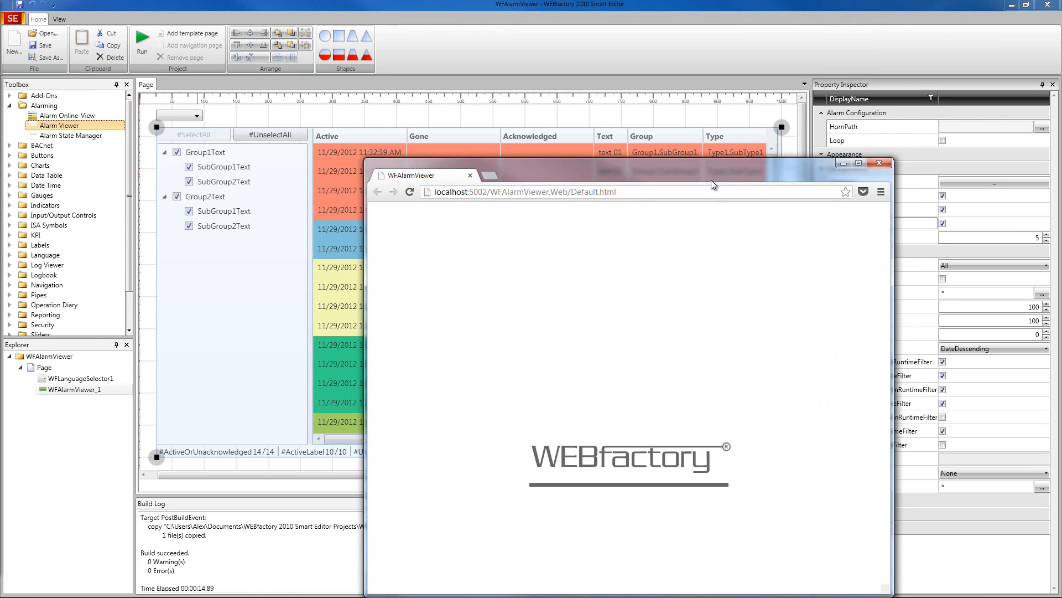
{"action": "left_click_drag", "start_coordinate": [707, 176], "coordinate": [591, 52]}
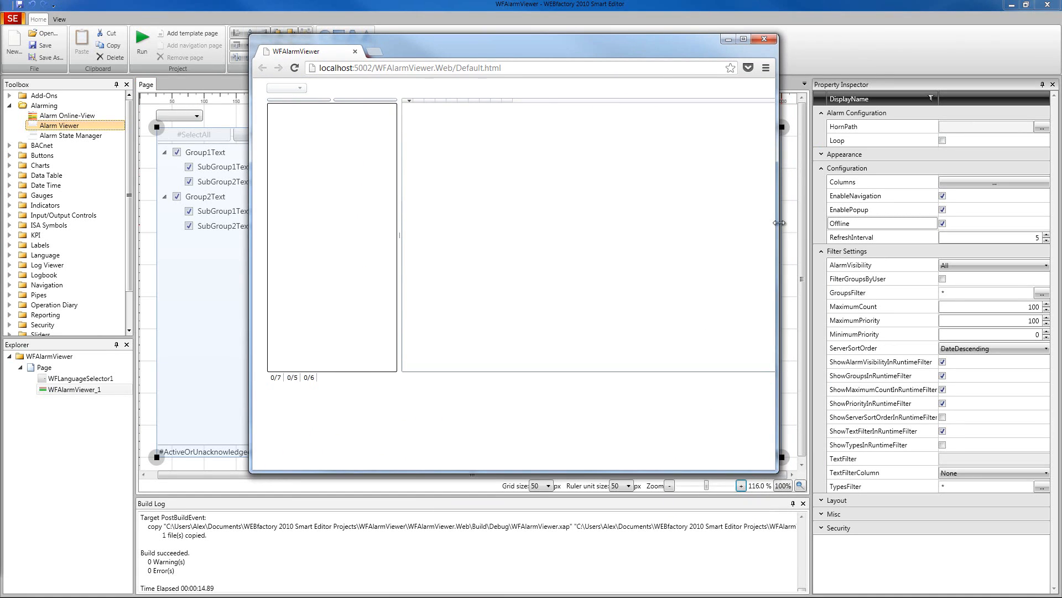
{"action": "left_click_drag", "start_coordinate": [778, 226], "coordinate": [881, 226]}
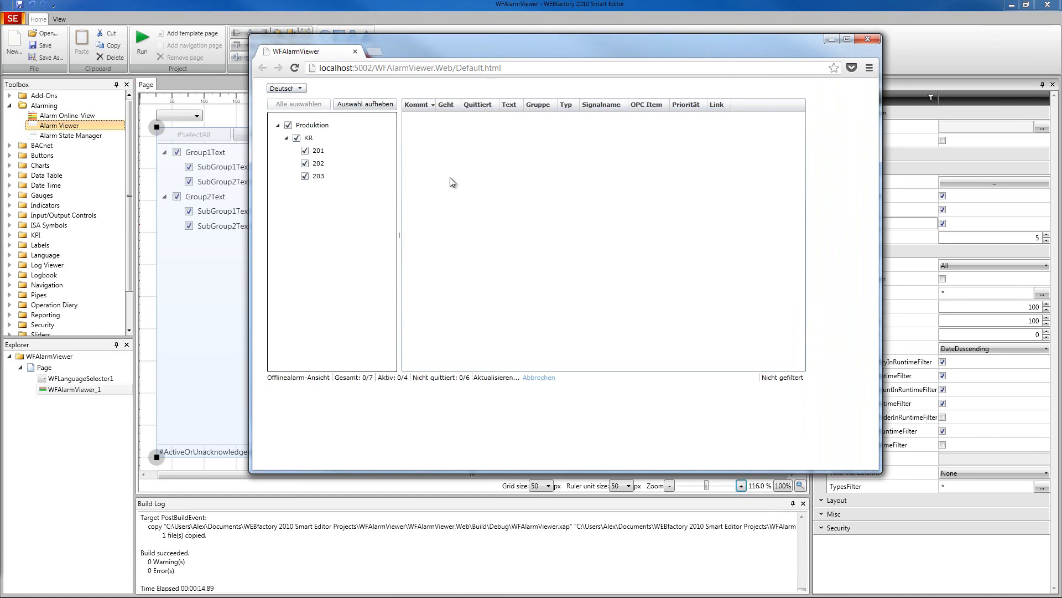
Browse the offline alarm list in the running page and switch its language to English.
{"action": "left_click", "coordinate": [634, 267]}
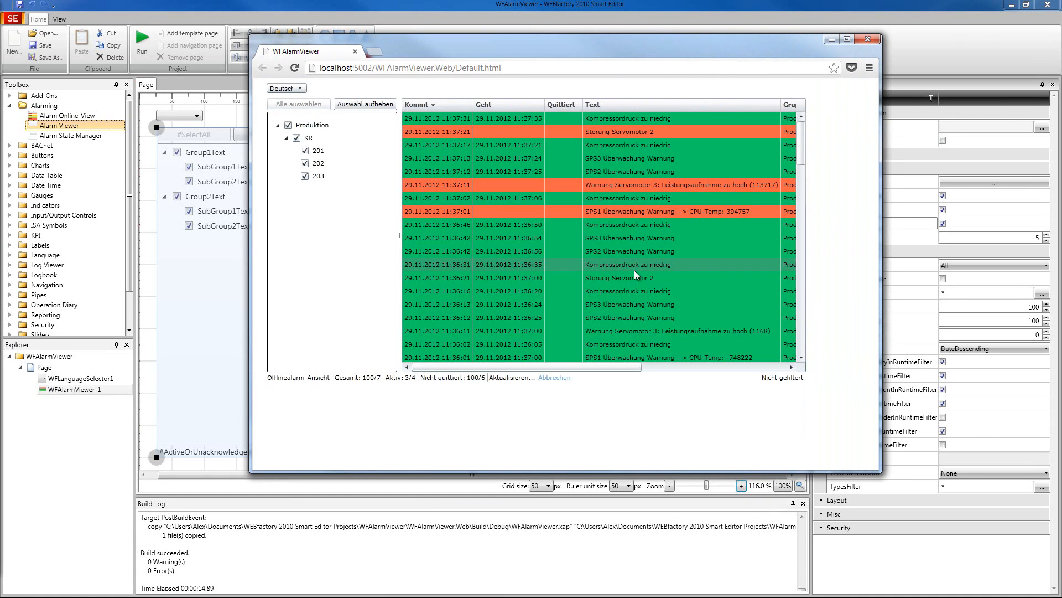
{"action": "left_click_drag", "start_coordinate": [802, 125], "coordinate": [809, 277]}
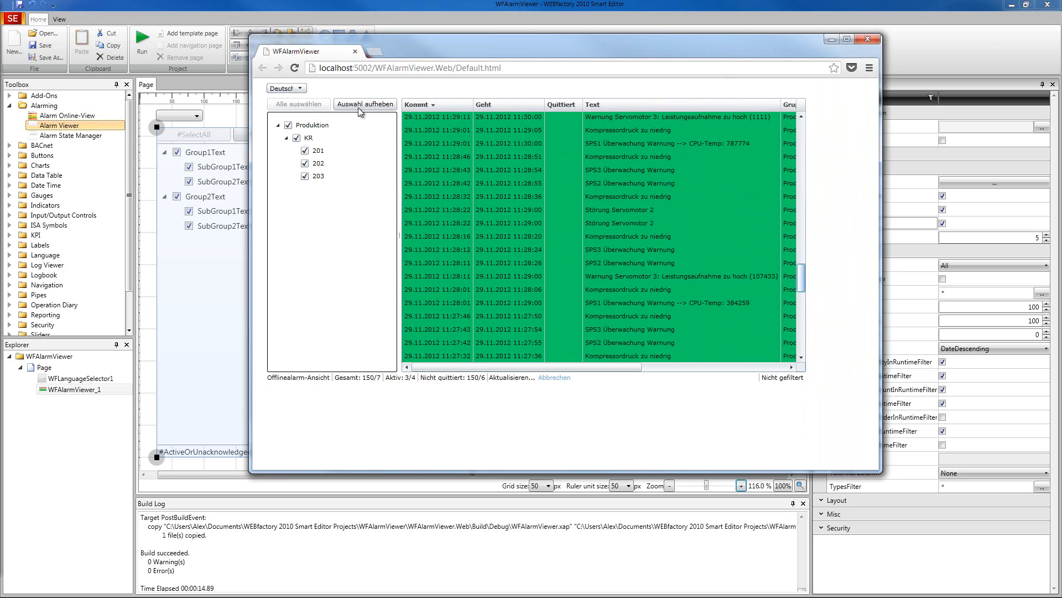
{"action": "left_click", "coordinate": [286, 112]}
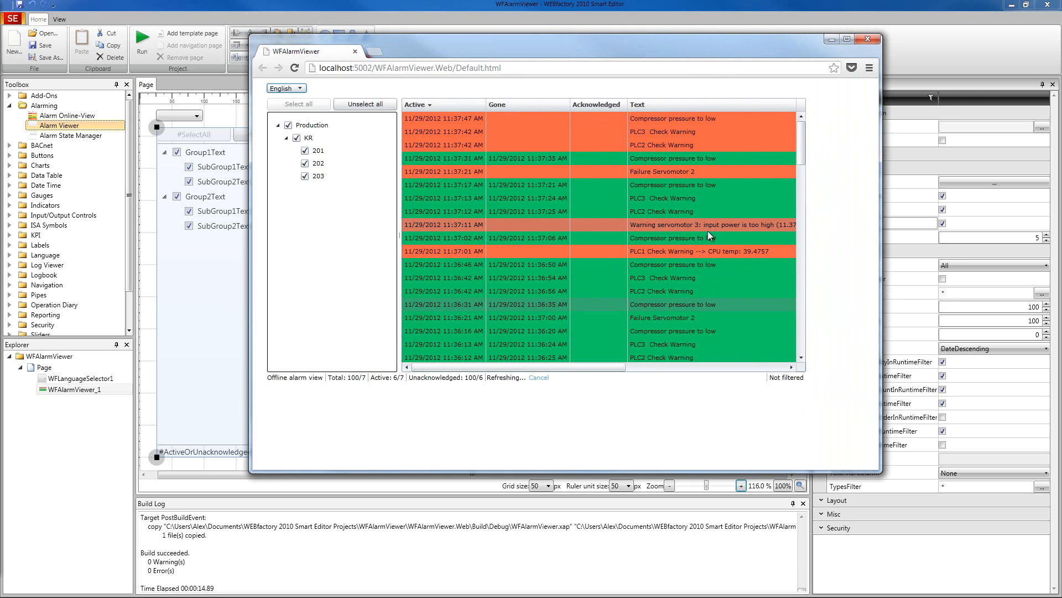
{"action": "left_click_drag", "start_coordinate": [804, 143], "coordinate": [791, 294]}
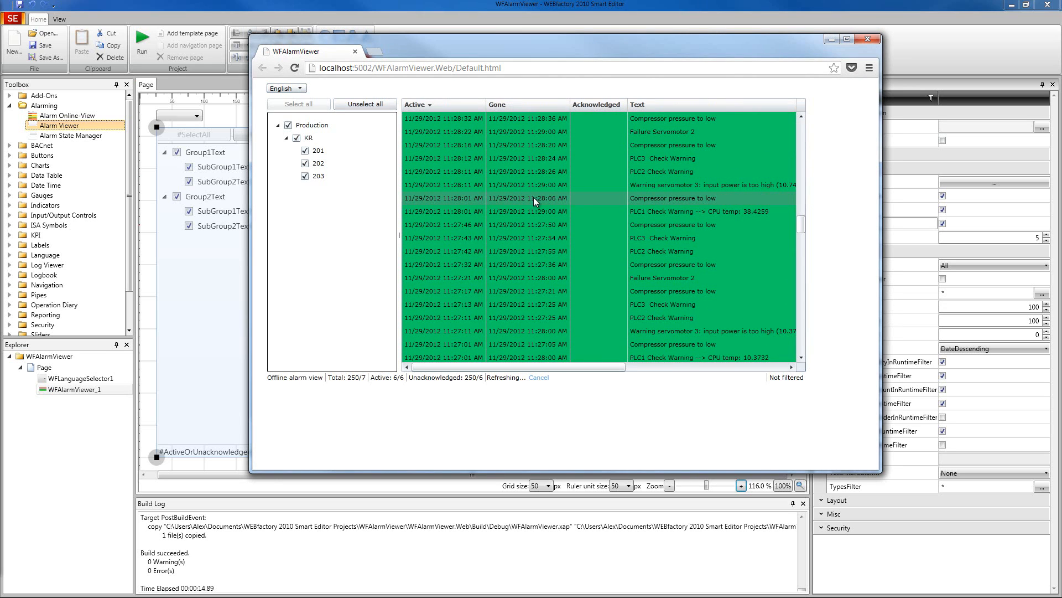
{"action": "left_click_drag", "start_coordinate": [801, 216], "coordinate": [803, 314]}
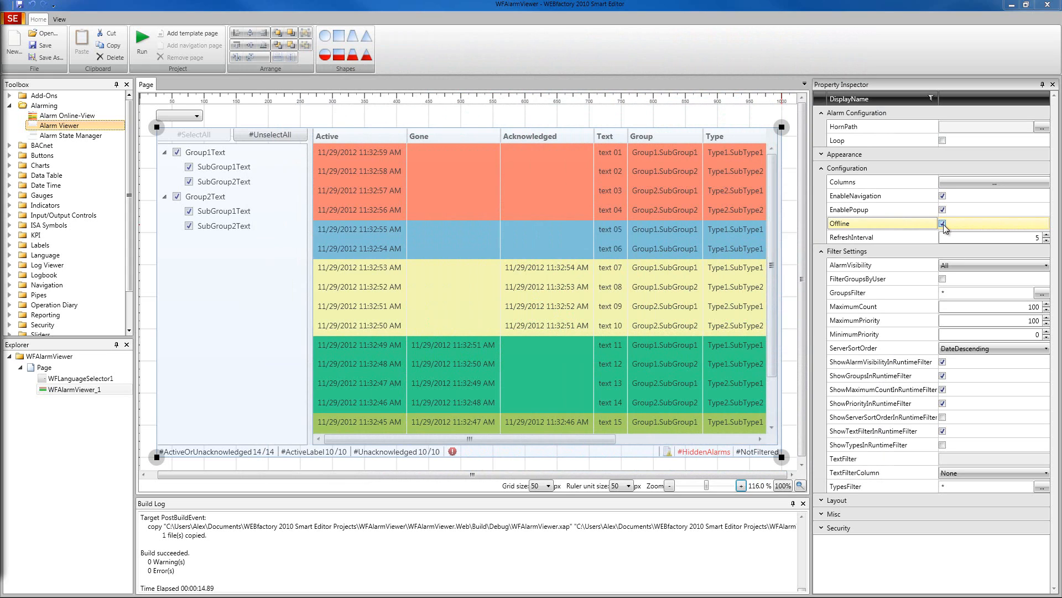
Turn off the alarm viewer's Offline option in the editor.
{"action": "left_click", "coordinate": [942, 224]}
{"action": "left_click", "coordinate": [872, 237]}
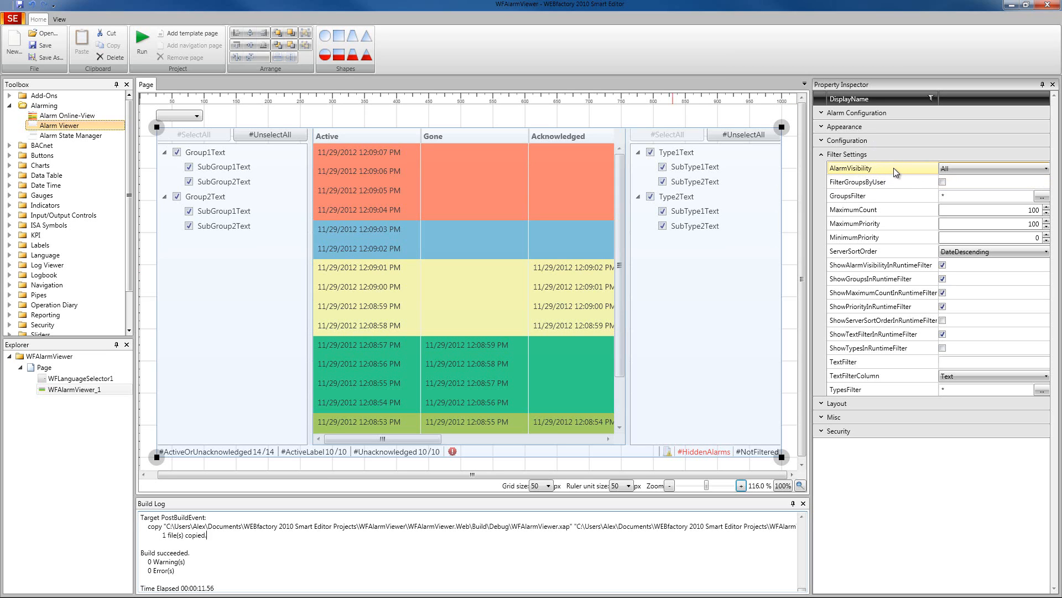
Examine the available AlarmVisibility options and the FilterGroupsByUser setting in the alarm viewer's filter settings.
{"action": "left_click", "coordinate": [971, 167]}
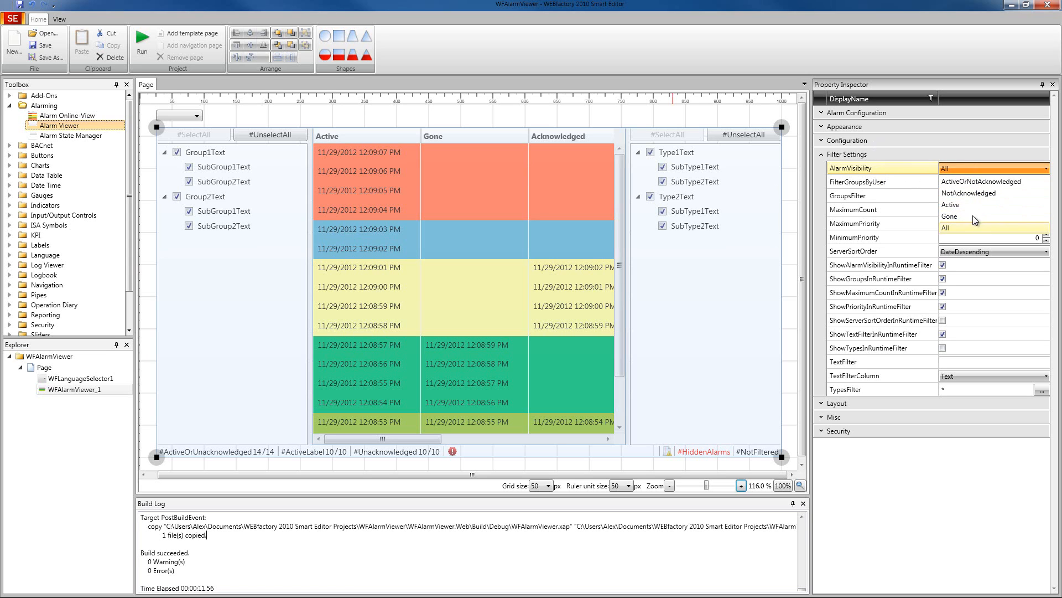
{"action": "left_click", "coordinate": [895, 171]}
{"action": "left_click", "coordinate": [899, 181]}
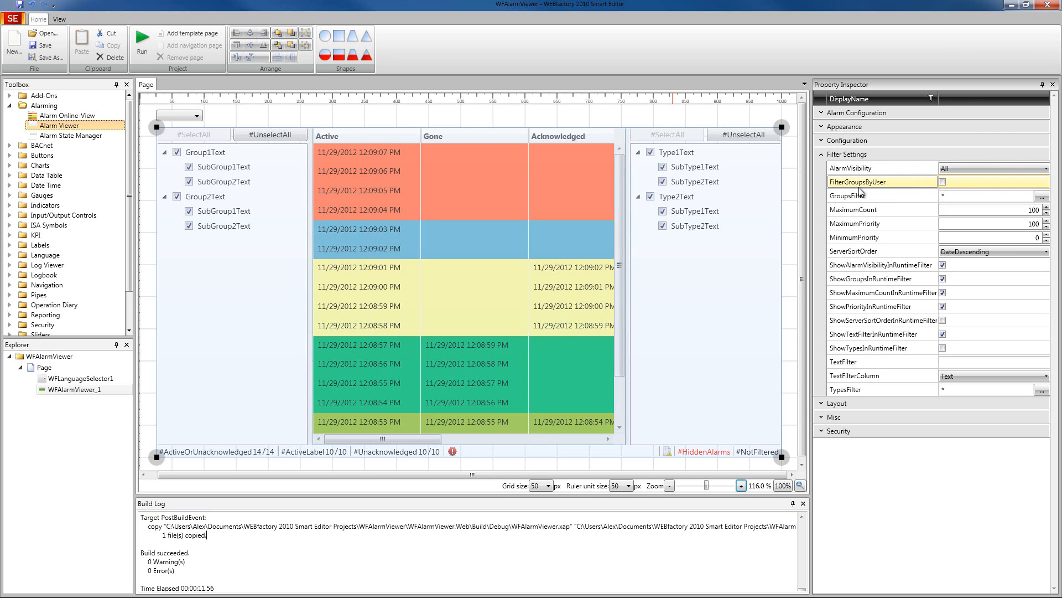
{"action": "left_click", "coordinate": [887, 171]}
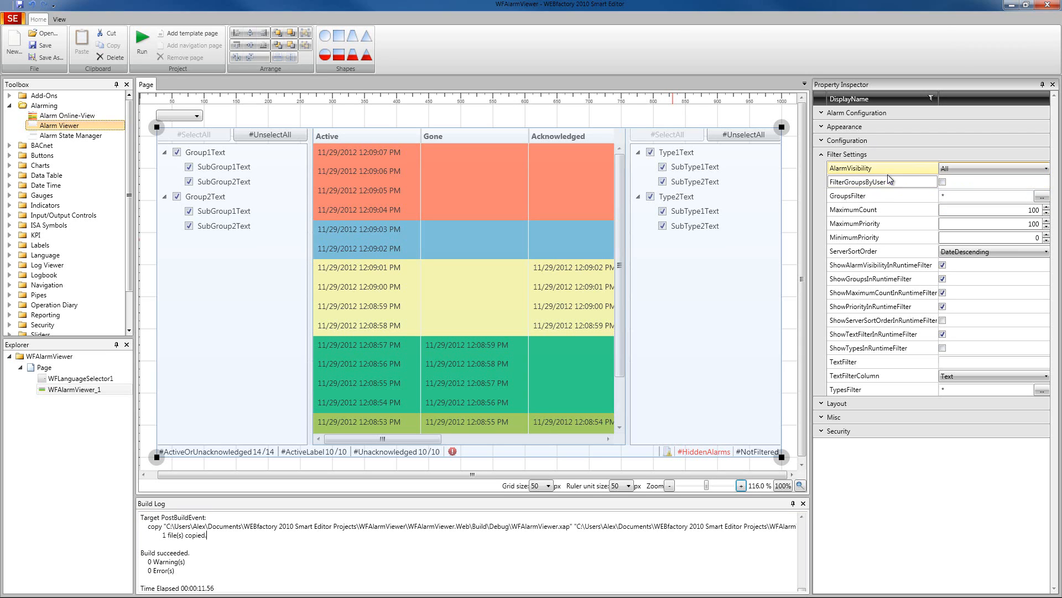
Exclude alarm groups 202 and 203 from the GroupsFilter, reselect both and accept the group selection.
{"action": "left_click", "coordinate": [1043, 199]}
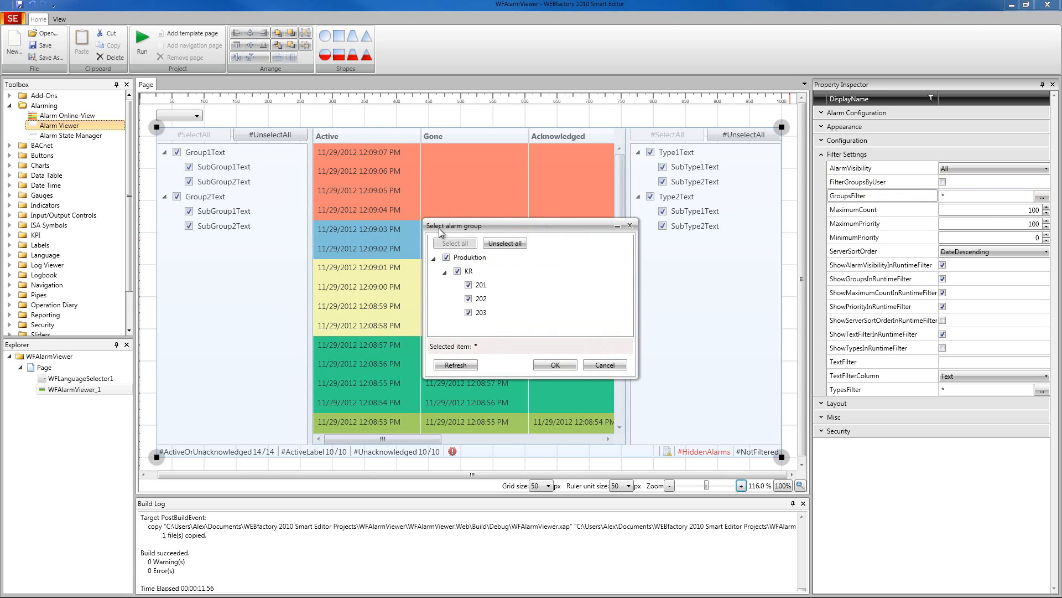
{"action": "left_click", "coordinate": [468, 300]}
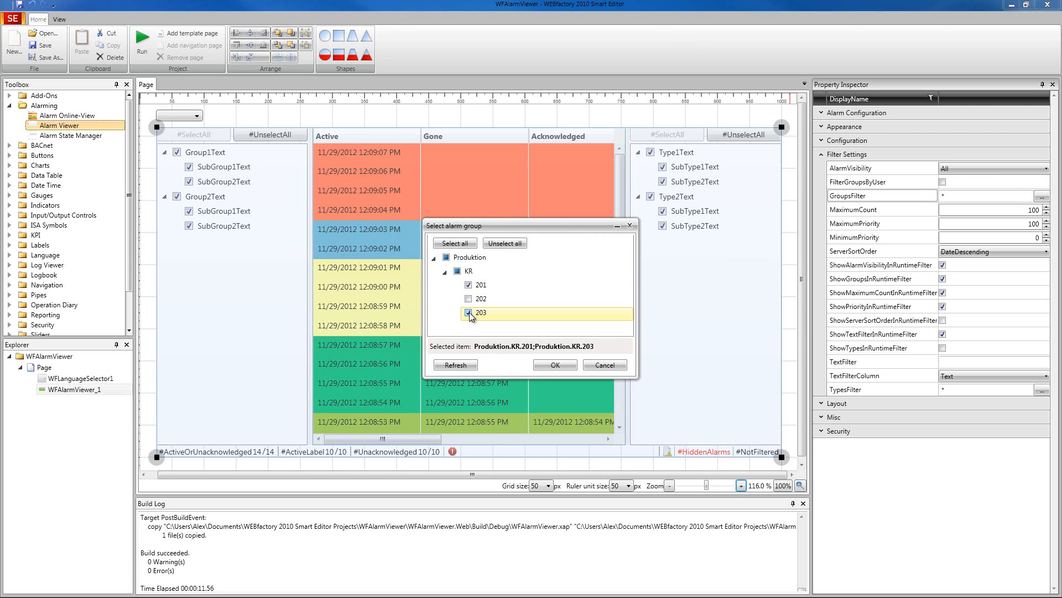
{"action": "left_click", "coordinate": [468, 313]}
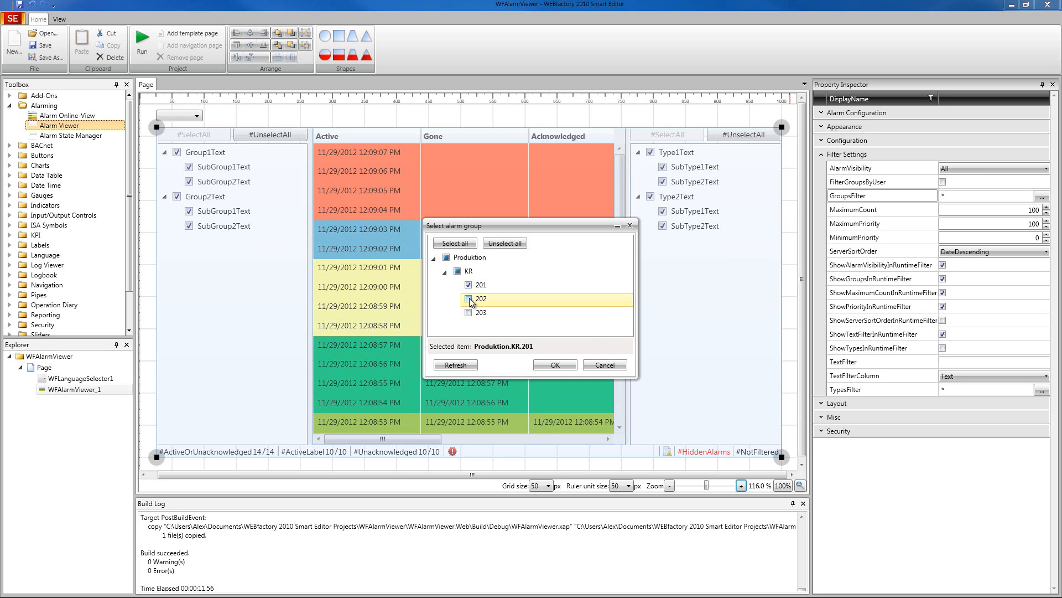
{"action": "left_click", "coordinate": [469, 300]}
{"action": "left_click", "coordinate": [468, 312]}
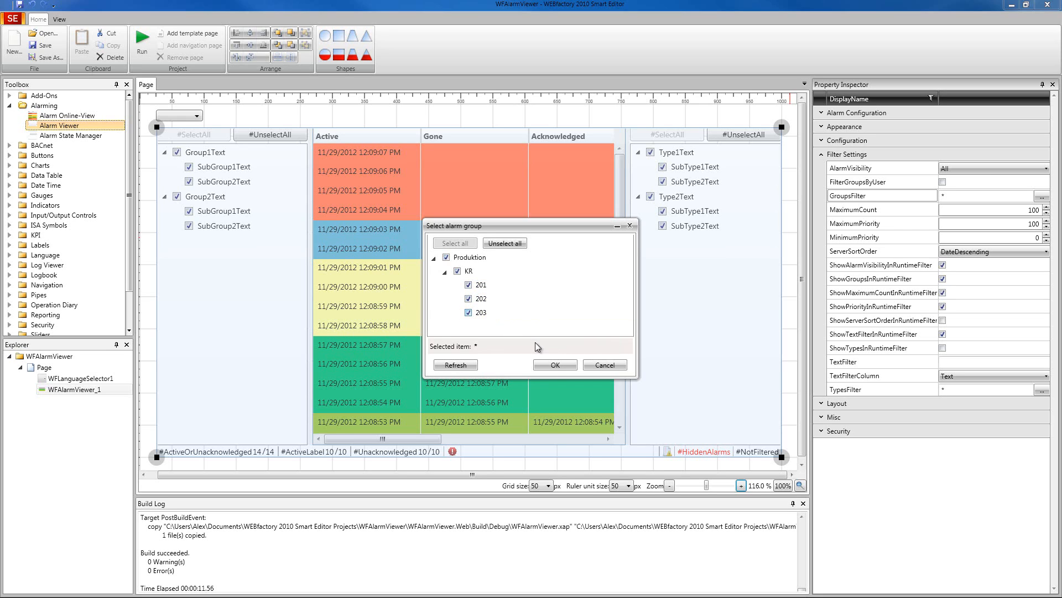
{"action": "left_click", "coordinate": [552, 364]}
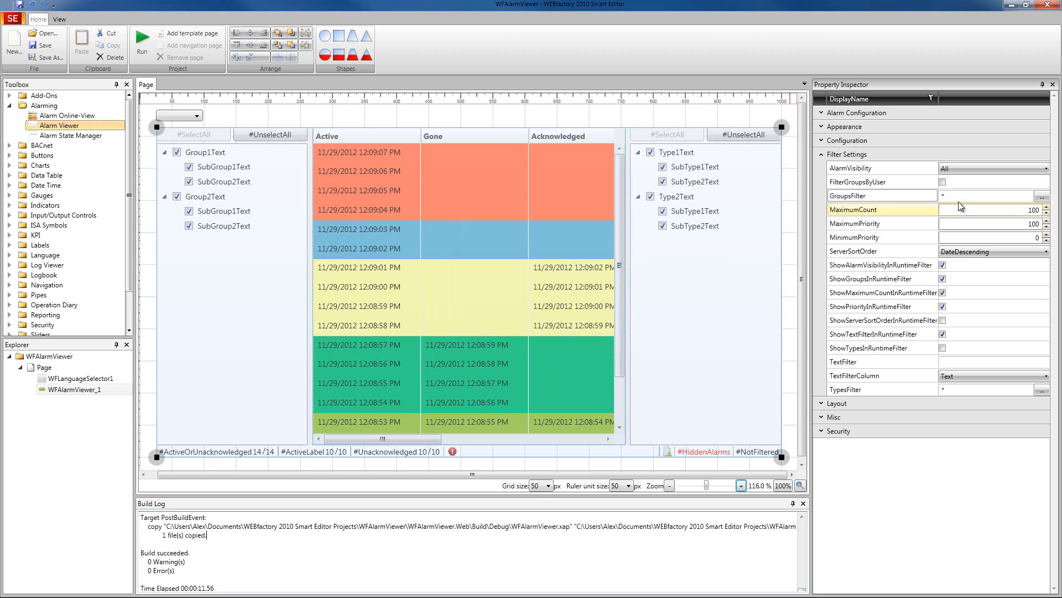
Examine the GroupsFilter value, the priority limits and the available ServerSortOrder options.
{"action": "left_click_drag", "start_coordinate": [952, 196], "coordinate": [935, 198]}
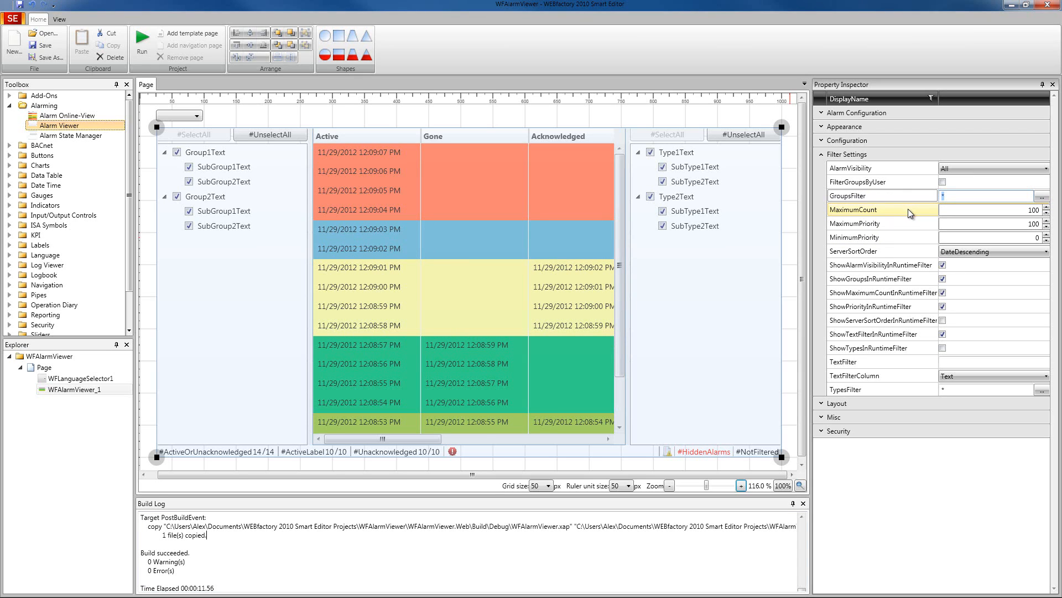
{"action": "left_click", "coordinate": [900, 222]}
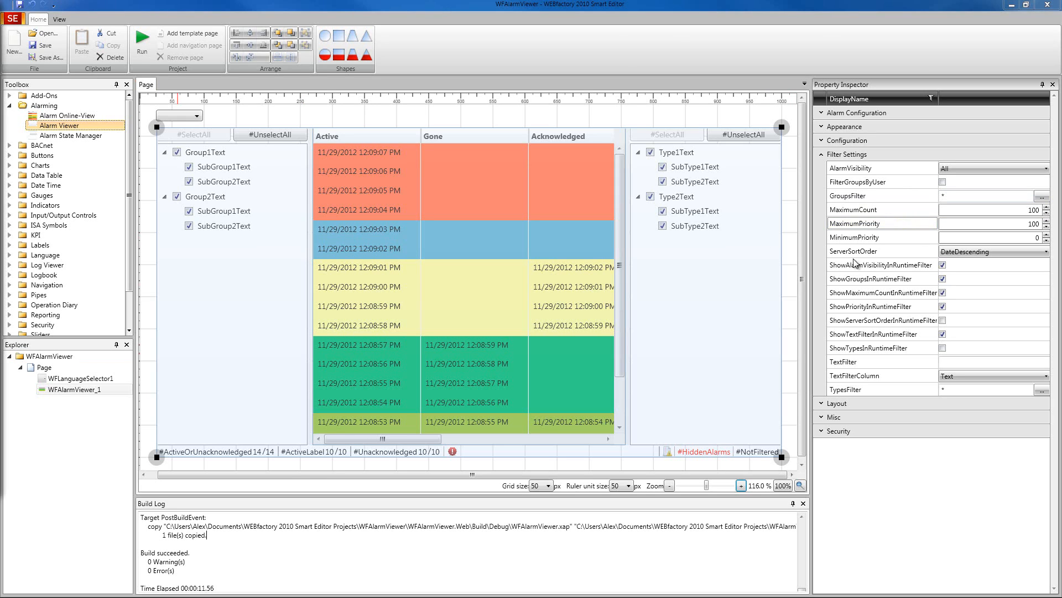
{"action": "left_click", "coordinate": [879, 238]}
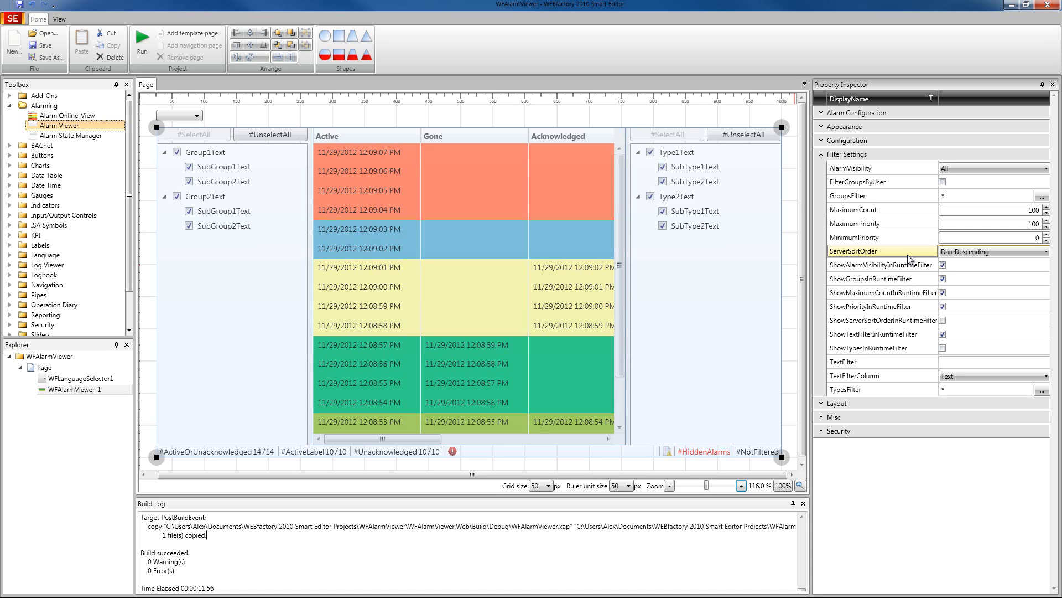
{"action": "left_click", "coordinate": [951, 256]}
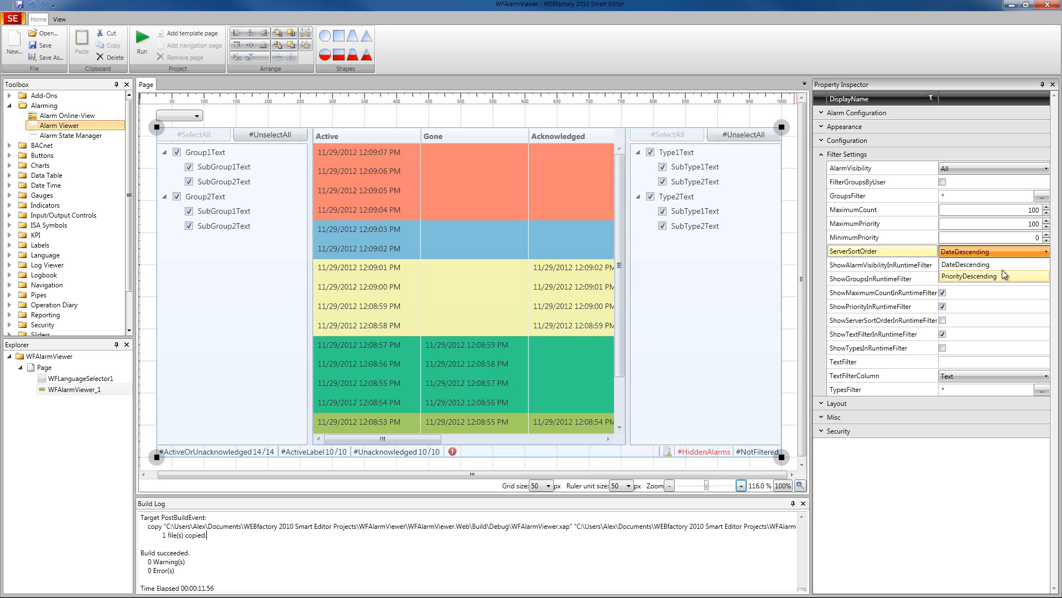
{"action": "left_click", "coordinate": [868, 265]}
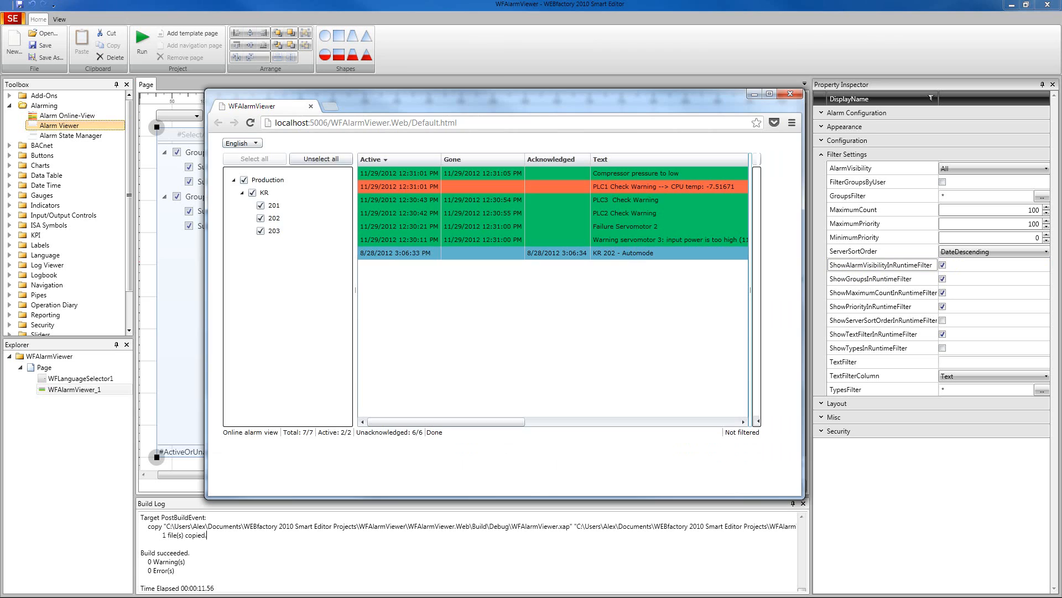
Examine the options in the running alarm viewer's Filter dialog and cancel it.
{"action": "left_click_drag", "start_coordinate": [486, 98], "coordinate": [410, 84]}
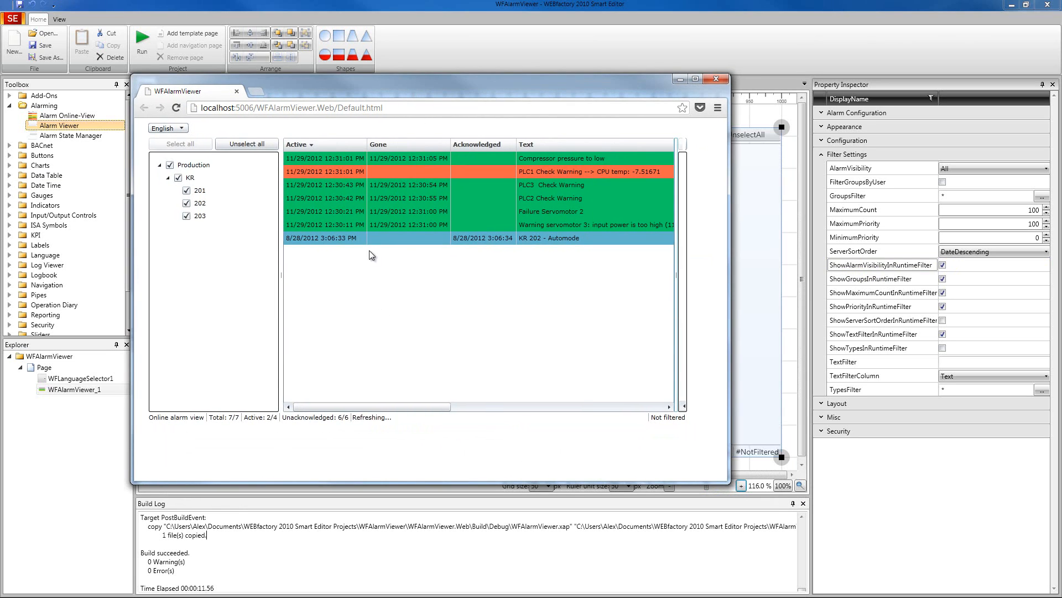
{"action": "right_click", "coordinate": [350, 196]}
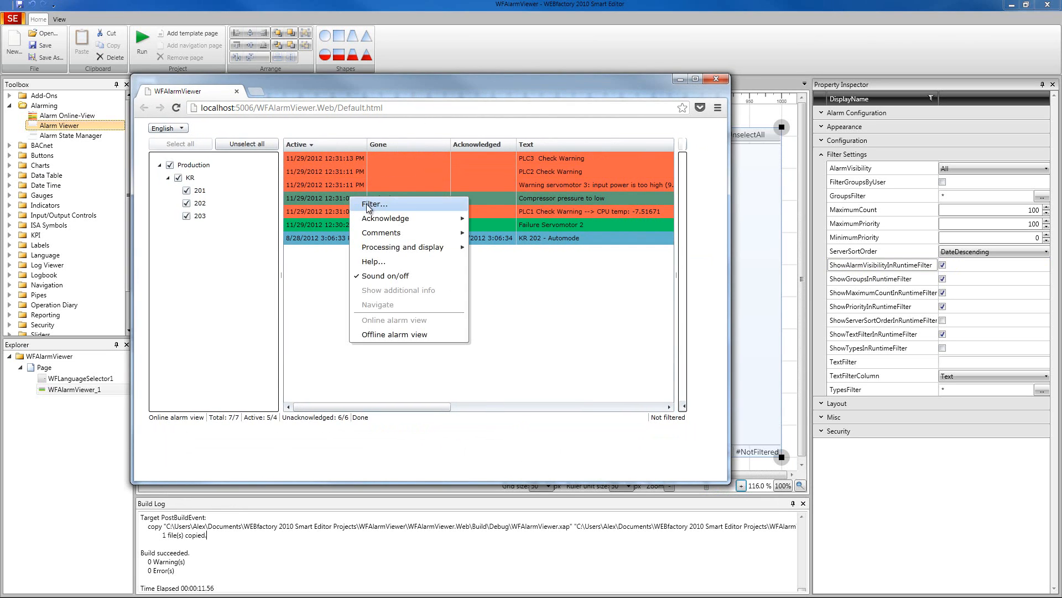
{"action": "left_click", "coordinate": [399, 205]}
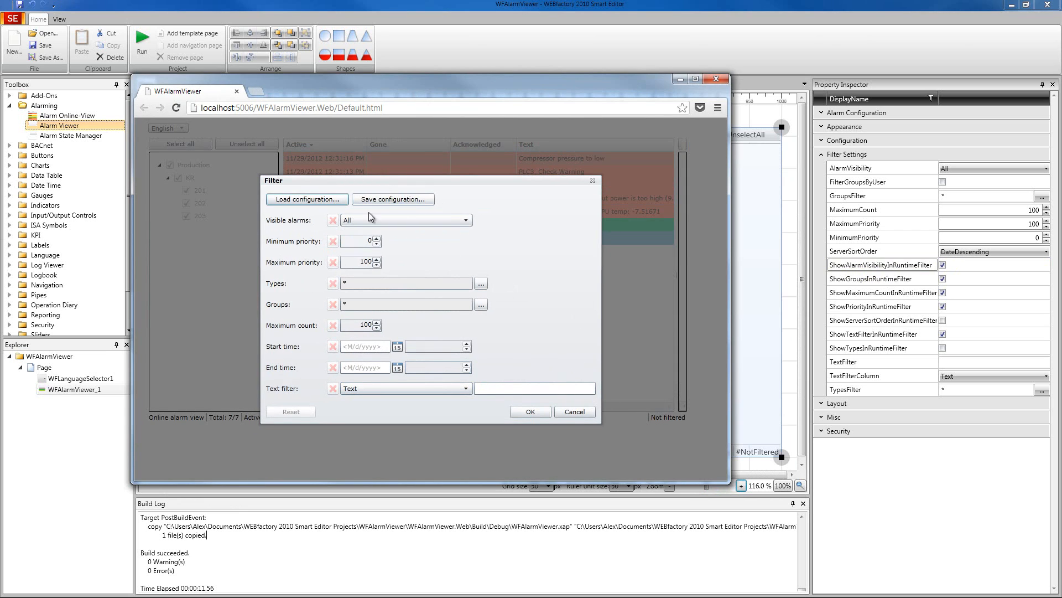
{"action": "left_click_drag", "start_coordinate": [553, 101], "coordinate": [505, 107]}
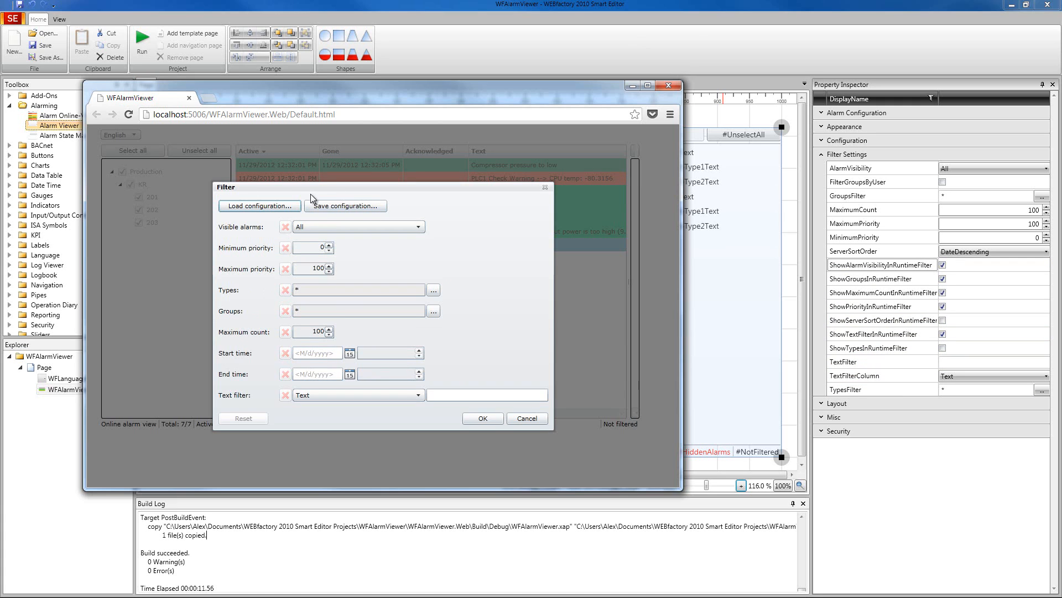
{"action": "mouse_move", "coordinate": [316, 189]}
{"action": "left_mouse_down"}
{"action": "mouse_move", "coordinate": [302, 185]}
{"action": "mouse_move", "coordinate": [322, 180]}
{"action": "left_mouse_up"}
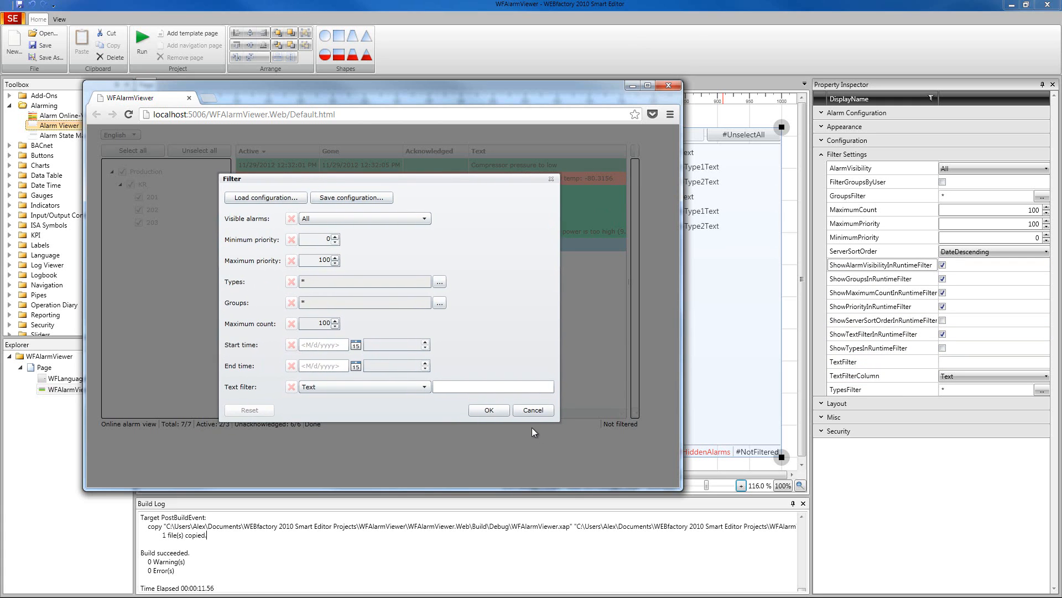
{"action": "left_click", "coordinate": [540, 411]}
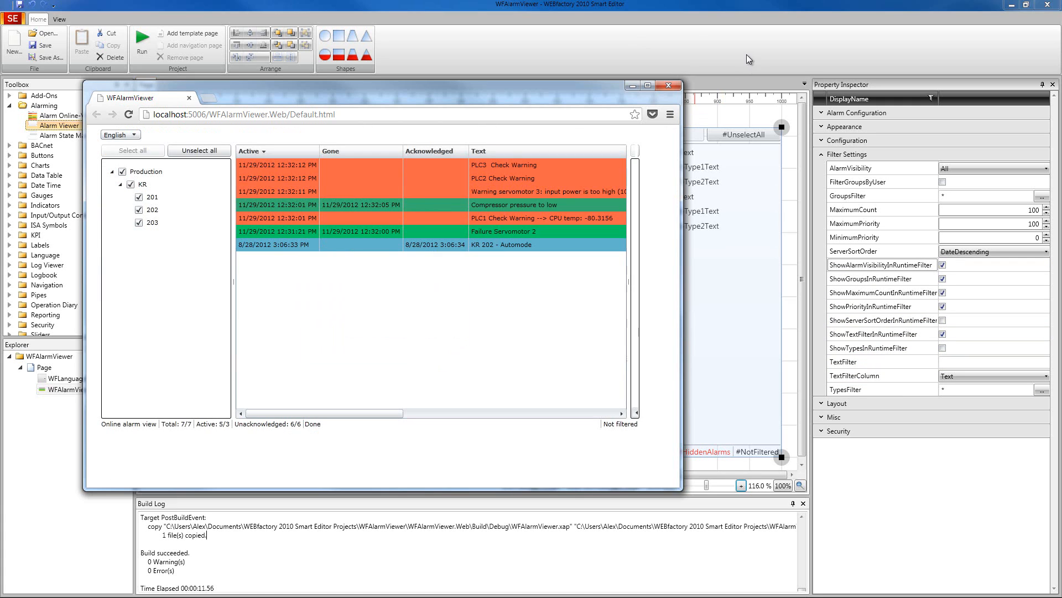
Compare the editor's TextFilter property with the Text filter column and value in the running project's Filter dialog, and cancel the dialog.
{"action": "left_click", "coordinate": [774, 165]}
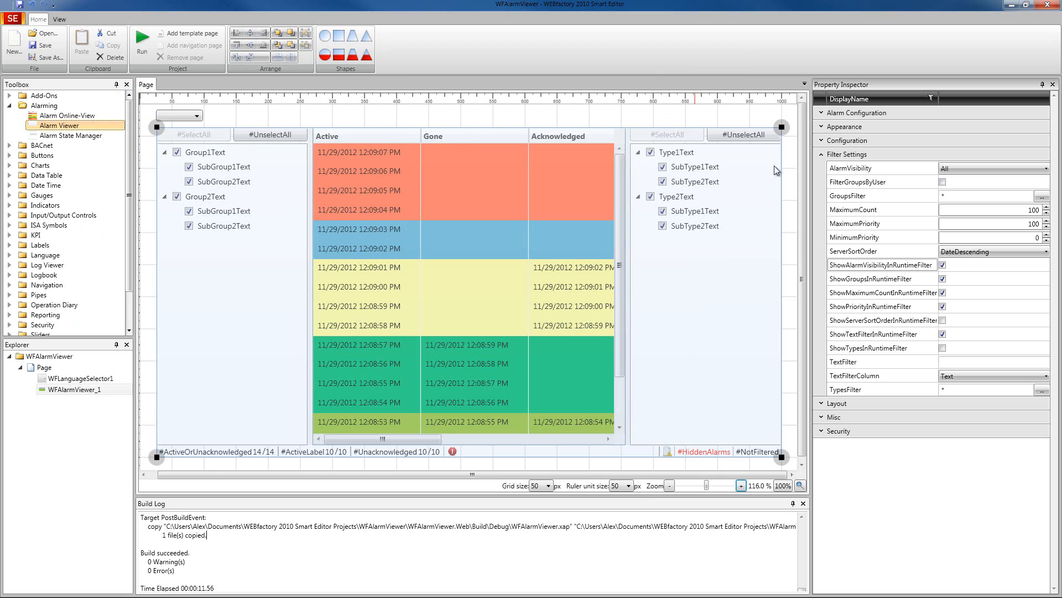
{"action": "left_click", "coordinate": [867, 364]}
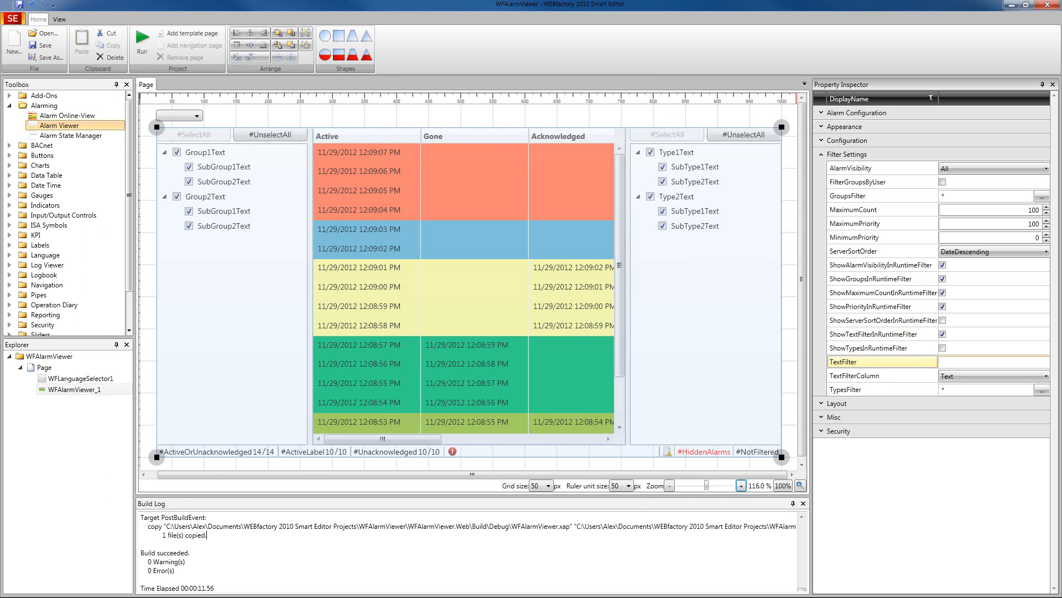
{"action": "key", "text": "alt+Tab"}
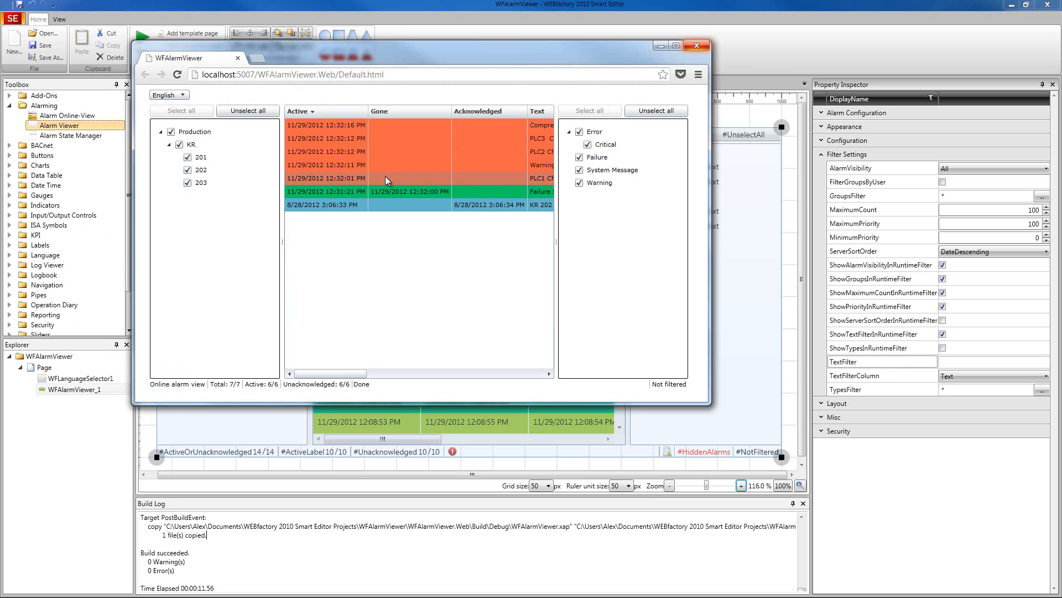
{"action": "right_click", "coordinate": [386, 178]}
{"action": "left_click", "coordinate": [418, 183]}
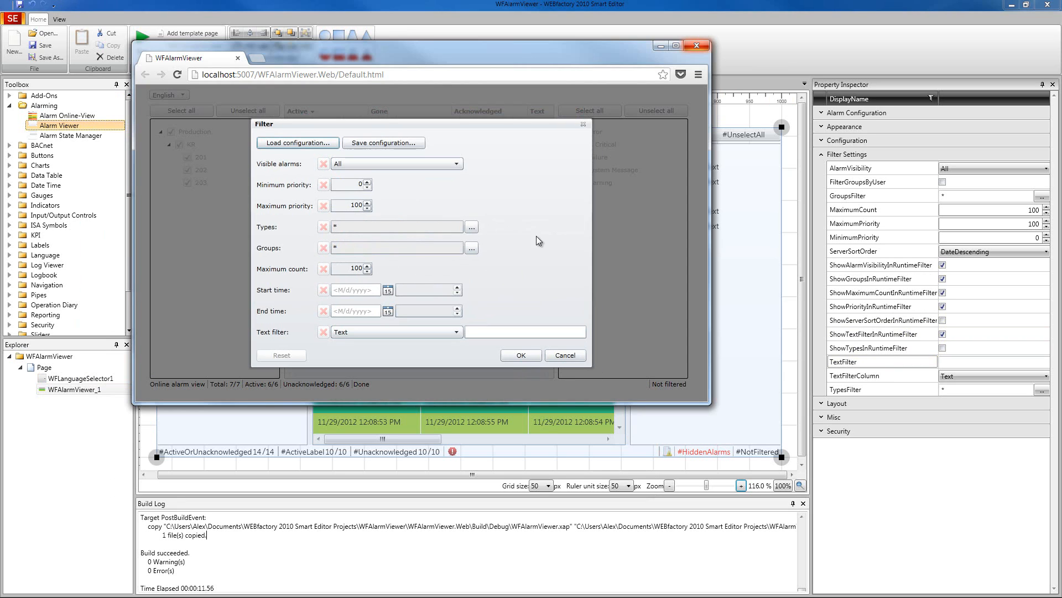
{"action": "left_click", "coordinate": [448, 331]}
{"action": "left_click", "coordinate": [506, 333]}
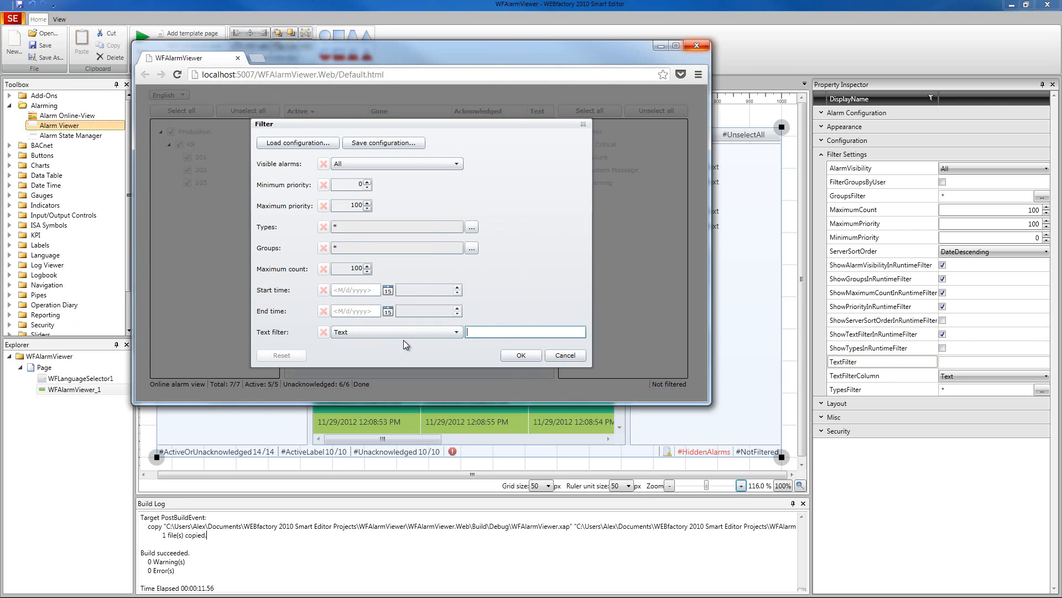
{"action": "left_click", "coordinate": [389, 334]}
{"action": "left_click", "coordinate": [546, 260]}
{"action": "left_click", "coordinate": [507, 331]}
{"action": "left_click", "coordinate": [565, 354]}
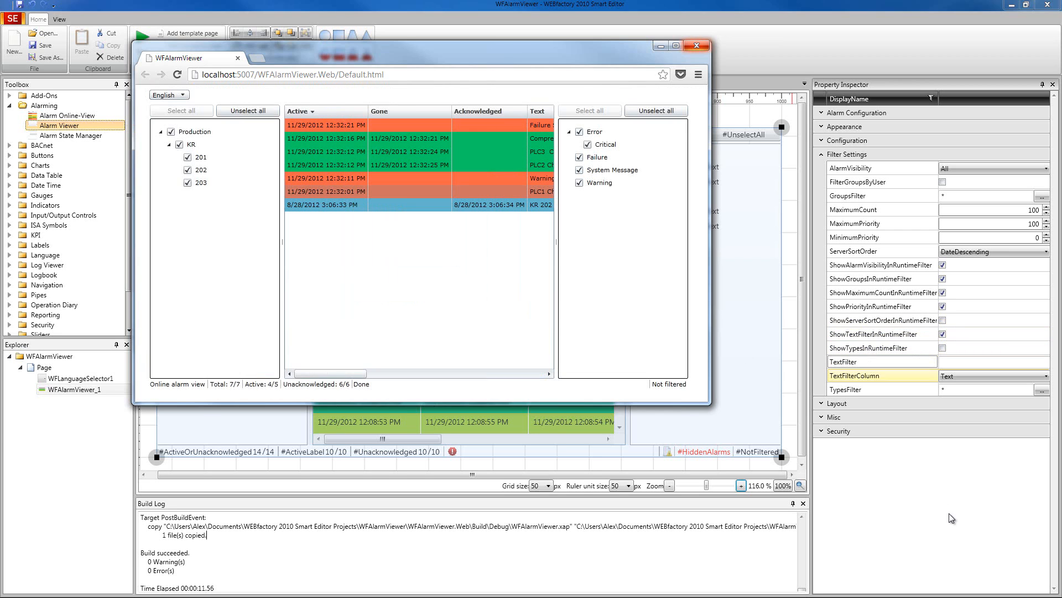
Examine the alarm viewer's TextFilter property and the available TextFilterColumn options in the editor.
{"action": "left_click", "coordinate": [948, 513]}
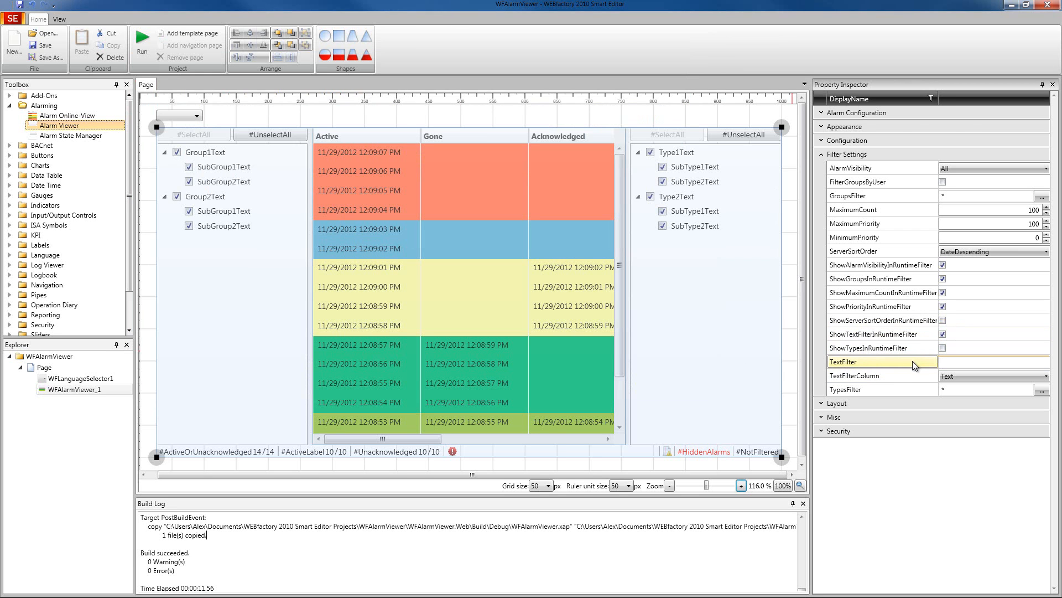
{"action": "left_click", "coordinate": [957, 362]}
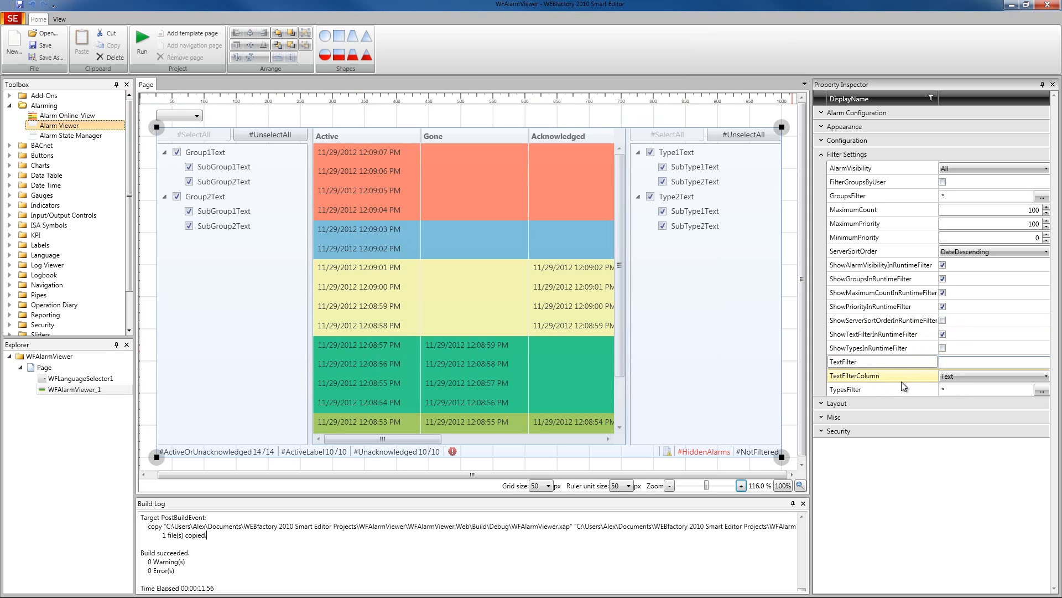
{"action": "left_click", "coordinate": [955, 376]}
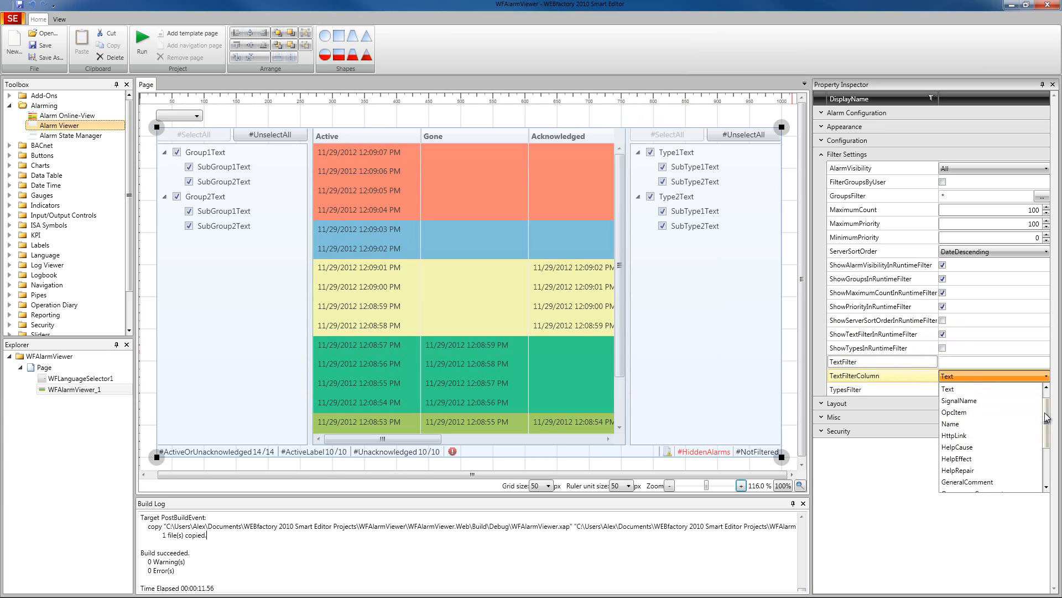
{"action": "scroll", "coordinate": [981, 437], "scroll_direction": "up", "scroll_amount": 1}
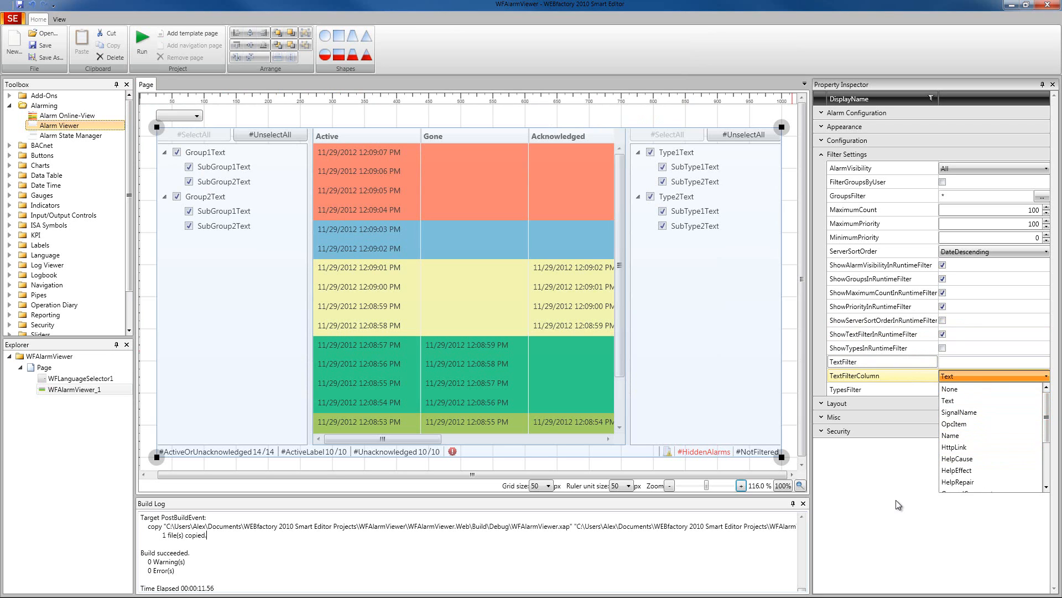
{"action": "left_click", "coordinate": [898, 505]}
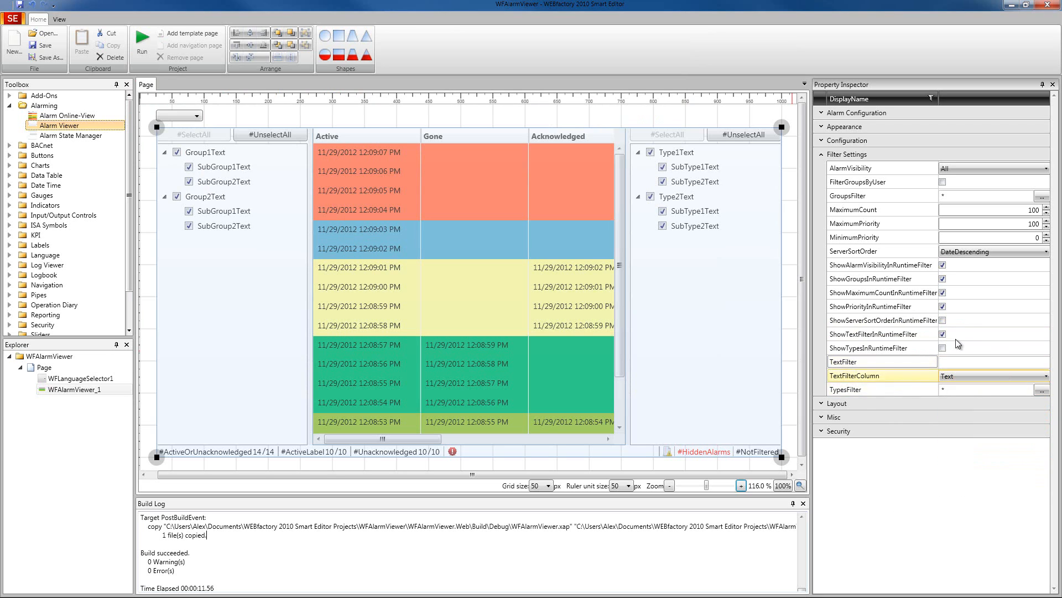
{"action": "left_click", "coordinate": [972, 347]}
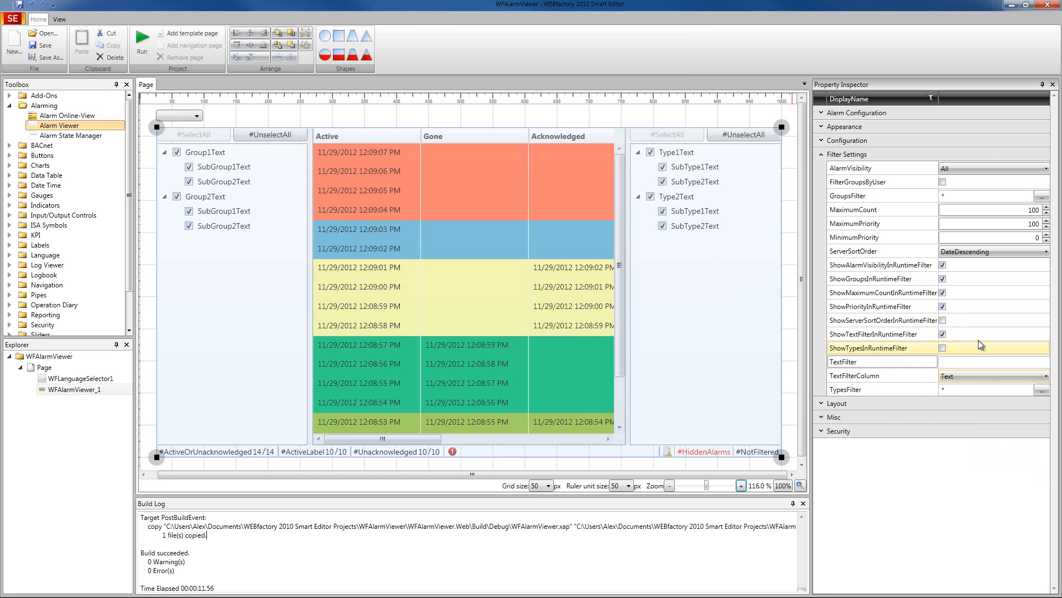
{"action": "key", "text": "Up"}
{"action": "key", "text": "Up"}
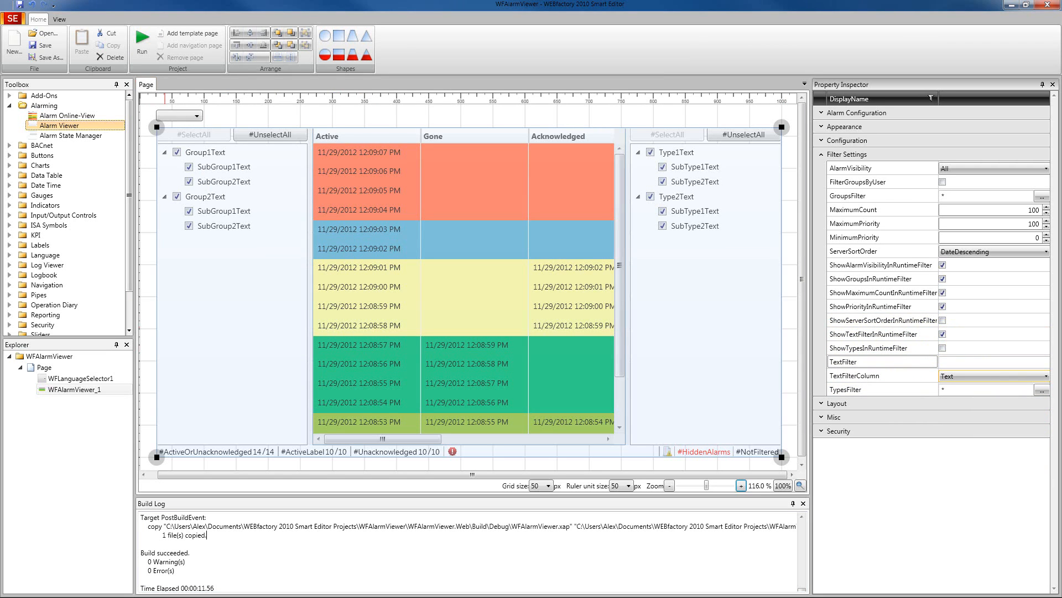
Examine the alarm types offered for the TypesFilter and cancel the selection.
{"action": "left_click", "coordinate": [882, 390]}
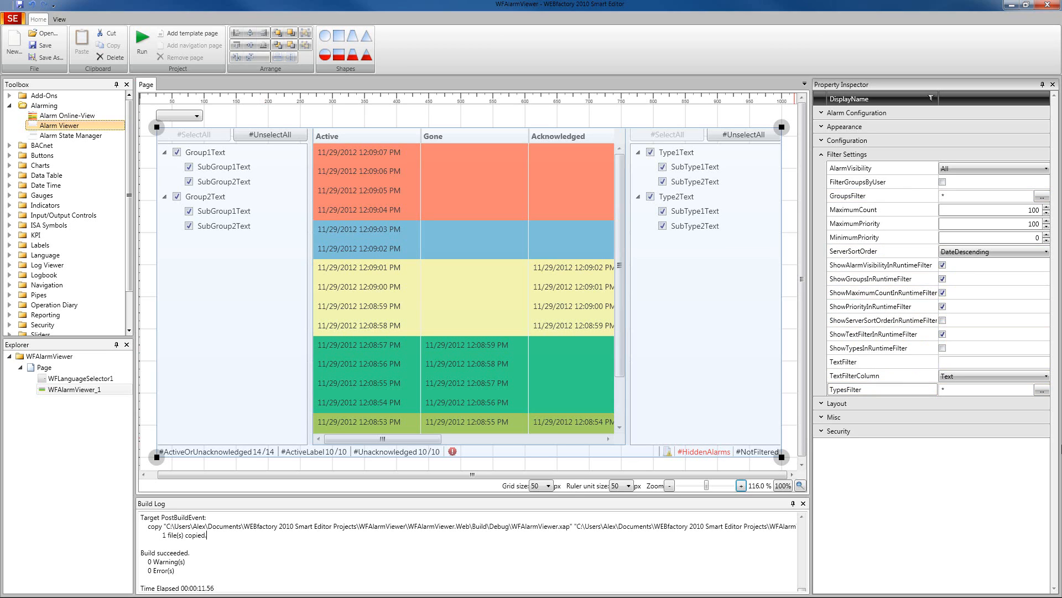
{"action": "left_click", "coordinate": [1042, 391]}
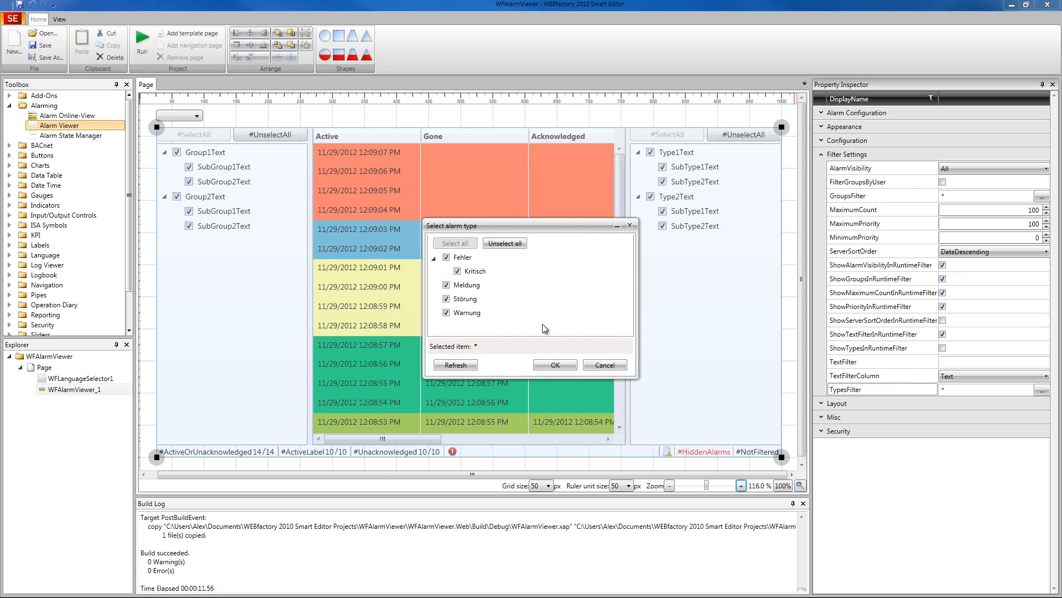
{"action": "left_click", "coordinate": [610, 364]}
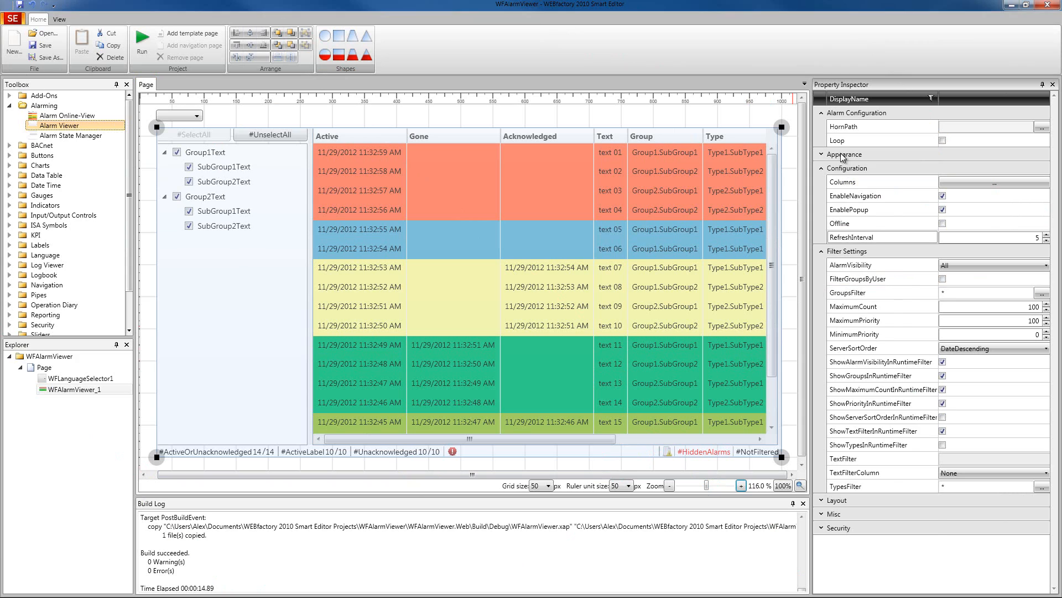
Show the alarm viewer's Appearance properties and examine the available AlarmCountDisplayMode options.
{"action": "left_click", "coordinate": [842, 156]}
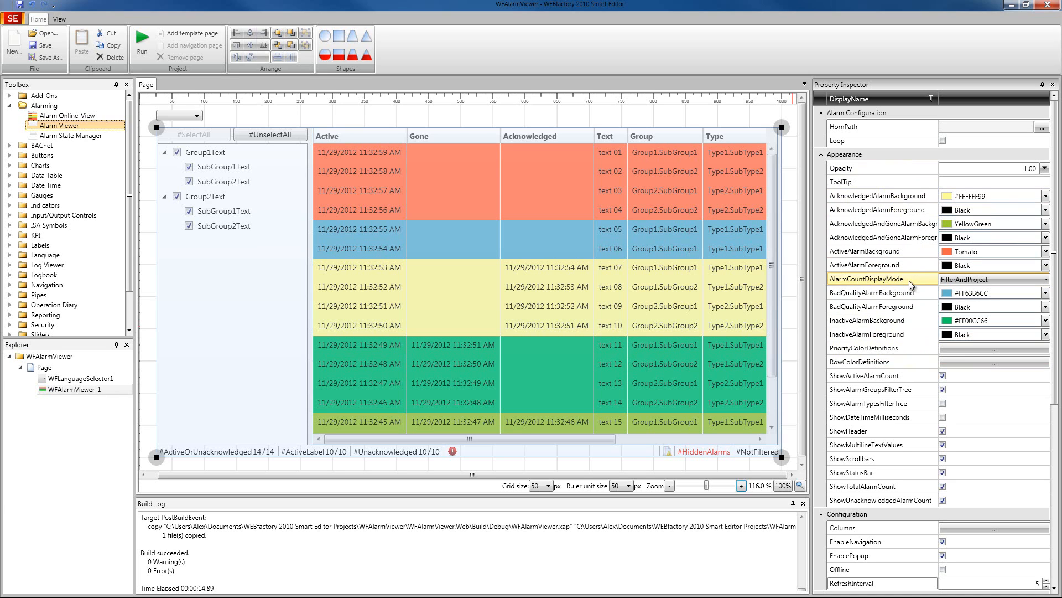
{"action": "left_click", "coordinate": [958, 278]}
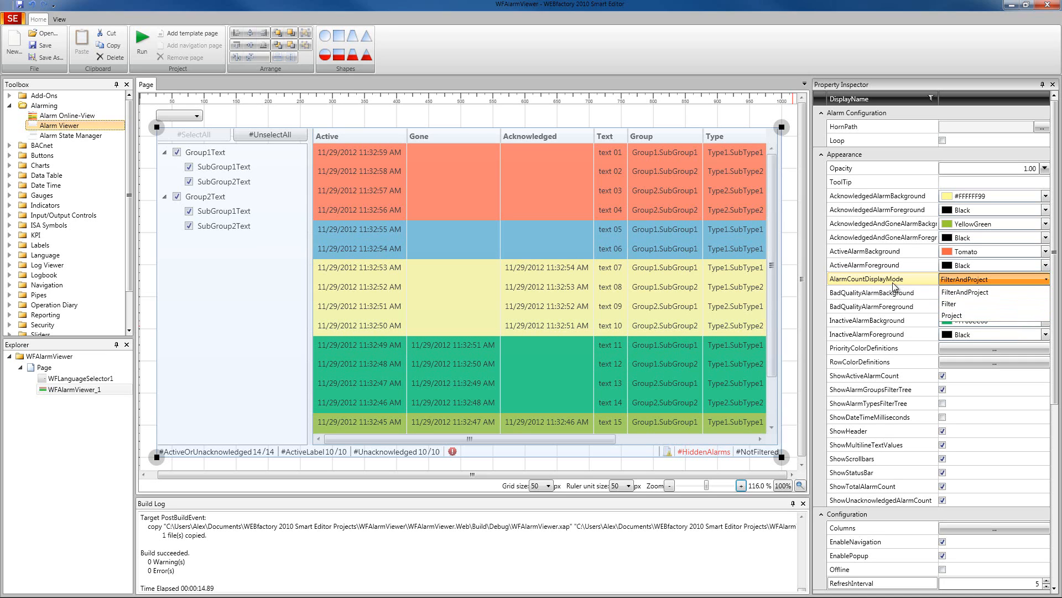
{"action": "left_click", "coordinate": [875, 327]}
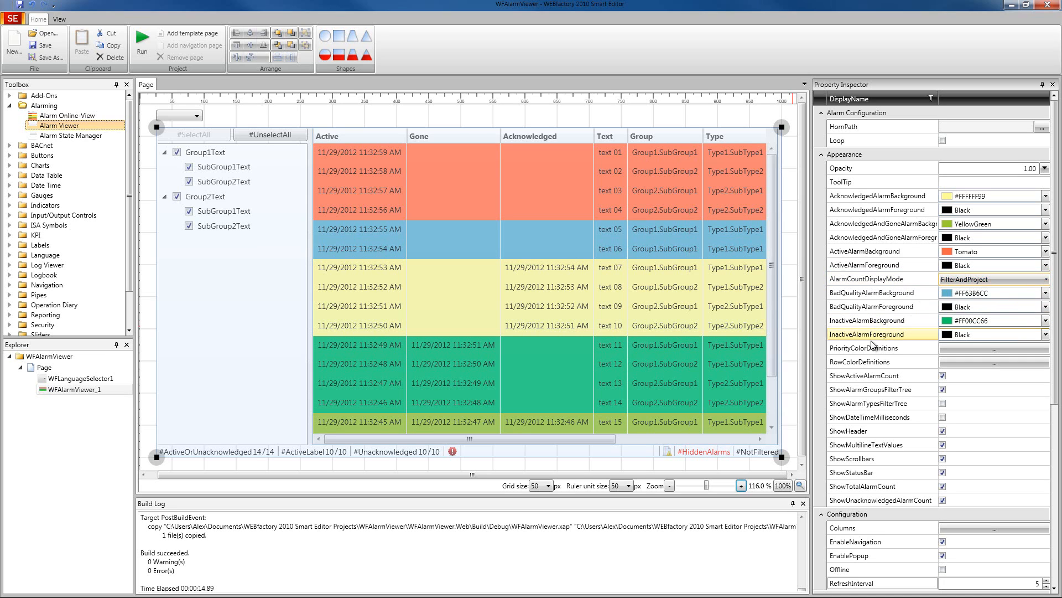
Add a trial PriorityColor to the PriorityColorDefinitions, examine its alarm color and priority properties, and discard it.
{"action": "left_click", "coordinate": [954, 345]}
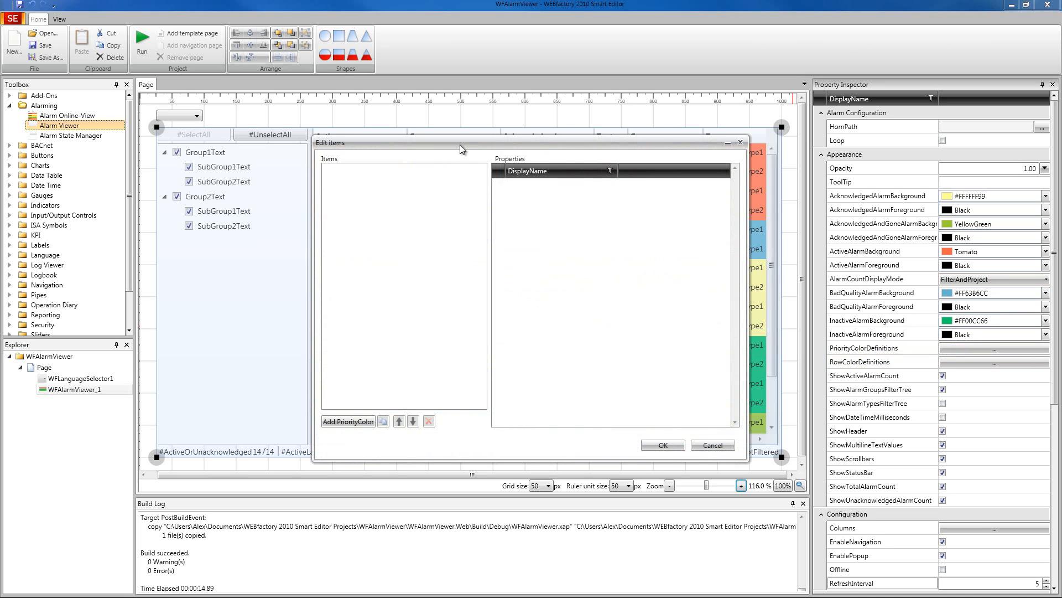
{"action": "left_click_drag", "start_coordinate": [460, 144], "coordinate": [448, 102]}
{"action": "left_click", "coordinate": [333, 379]}
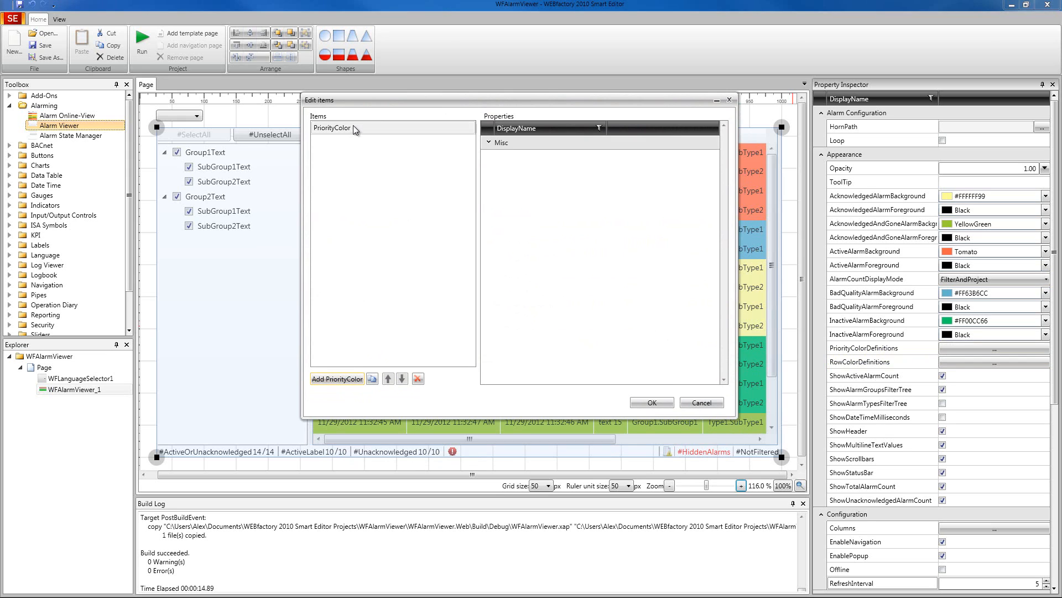
{"action": "left_click", "coordinate": [490, 142]}
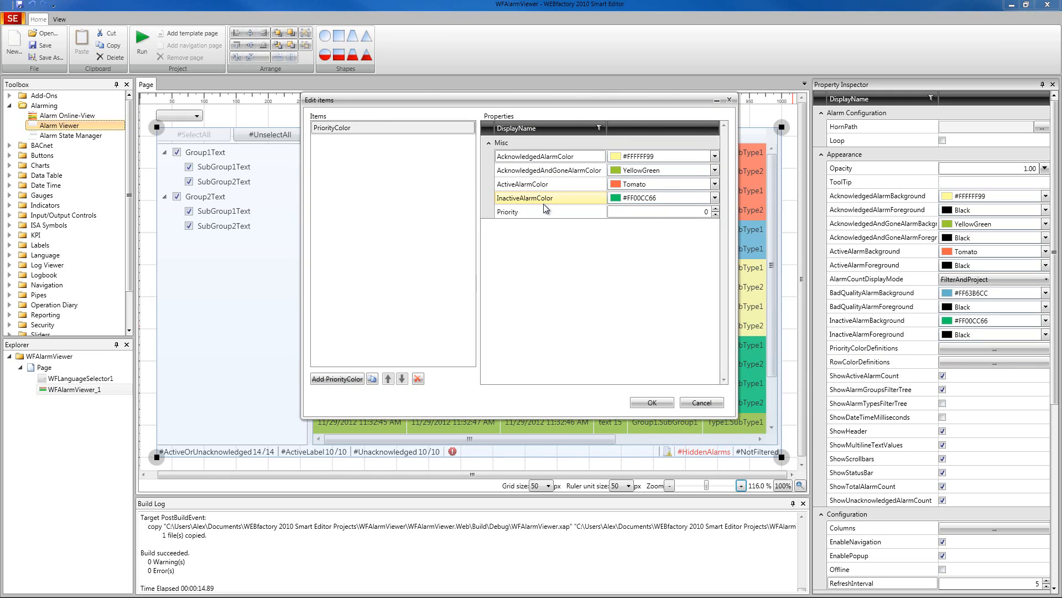
{"action": "left_click", "coordinate": [702, 402]}
Add a RowColor to the RowColorDefinitions, examine its Alarm Configuration and Appearance properties, and accept it.
{"action": "left_click", "coordinate": [976, 363]}
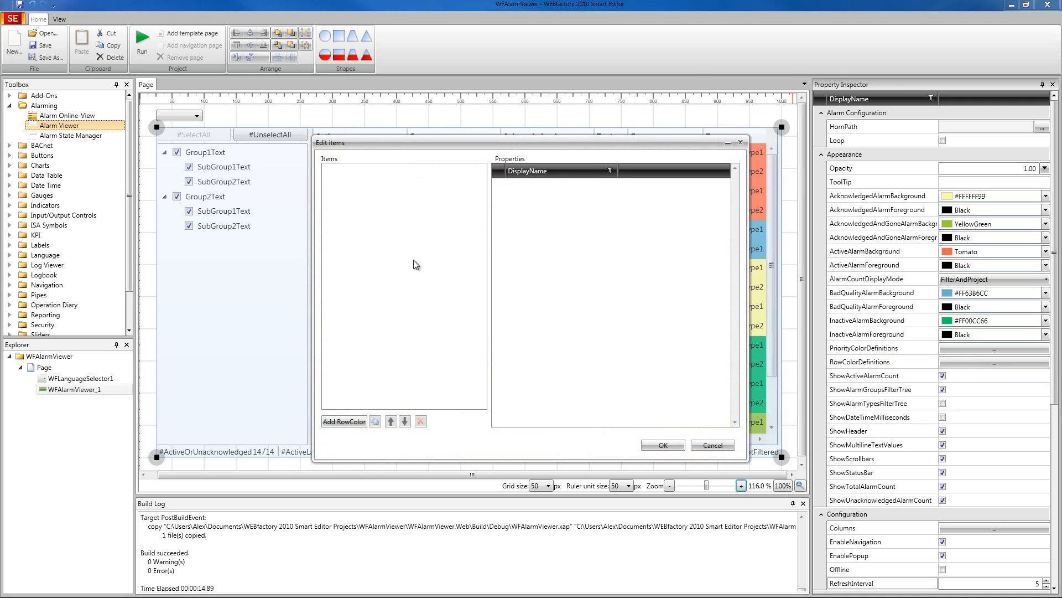
{"action": "left_click", "coordinate": [344, 421]}
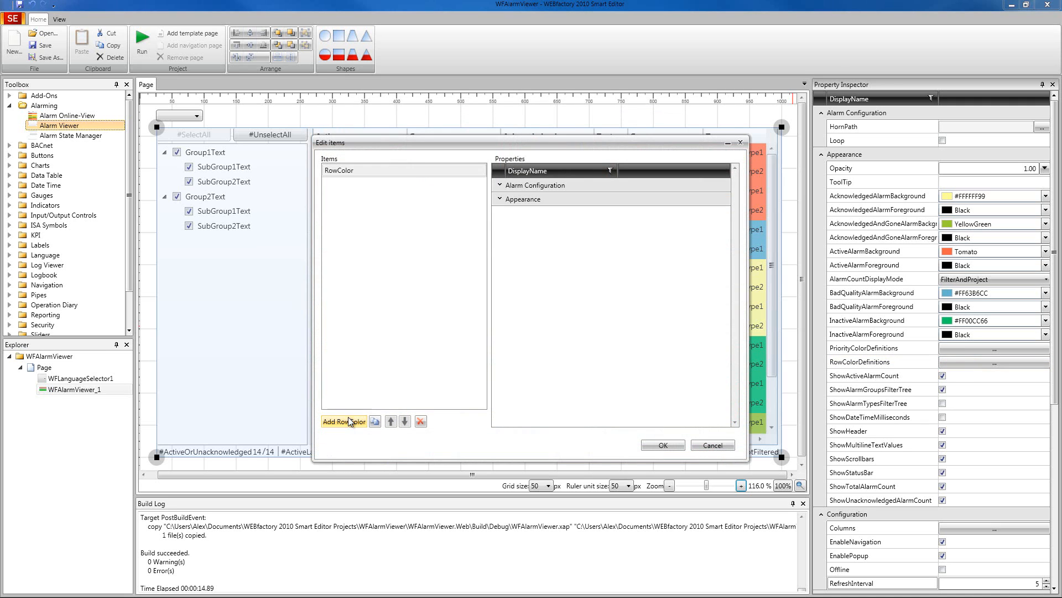
{"action": "left_click", "coordinate": [500, 186]}
{"action": "left_click", "coordinate": [500, 269]}
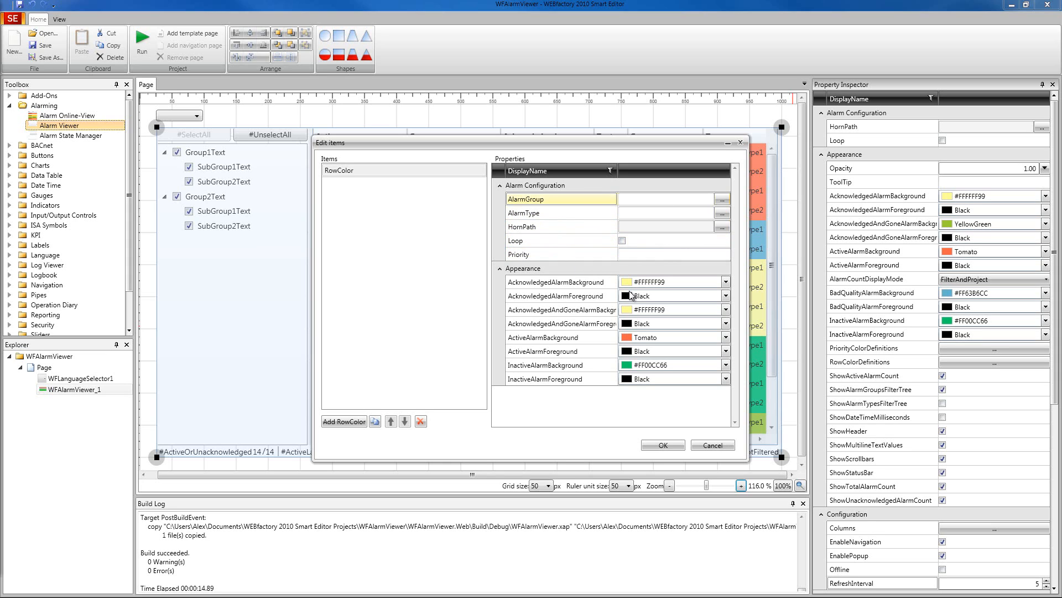
{"action": "left_click", "coordinate": [658, 445]}
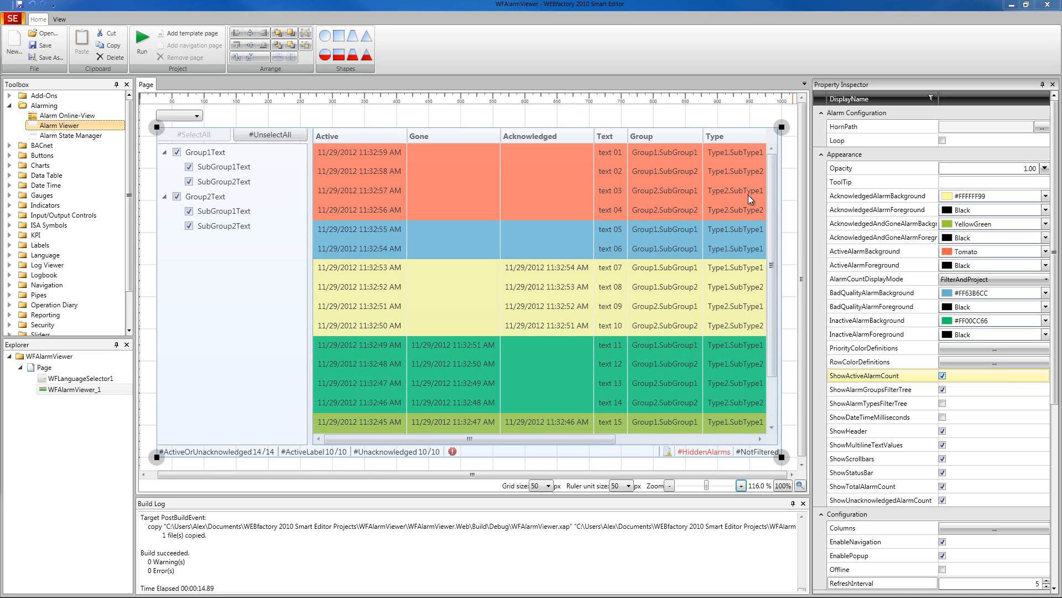
Run the project and turn on the alarm viewer's ShowAlarmTypesFilterTree and ShowDateTimeMilliseconds options in the editor.
{"action": "left_click", "coordinate": [142, 32]}
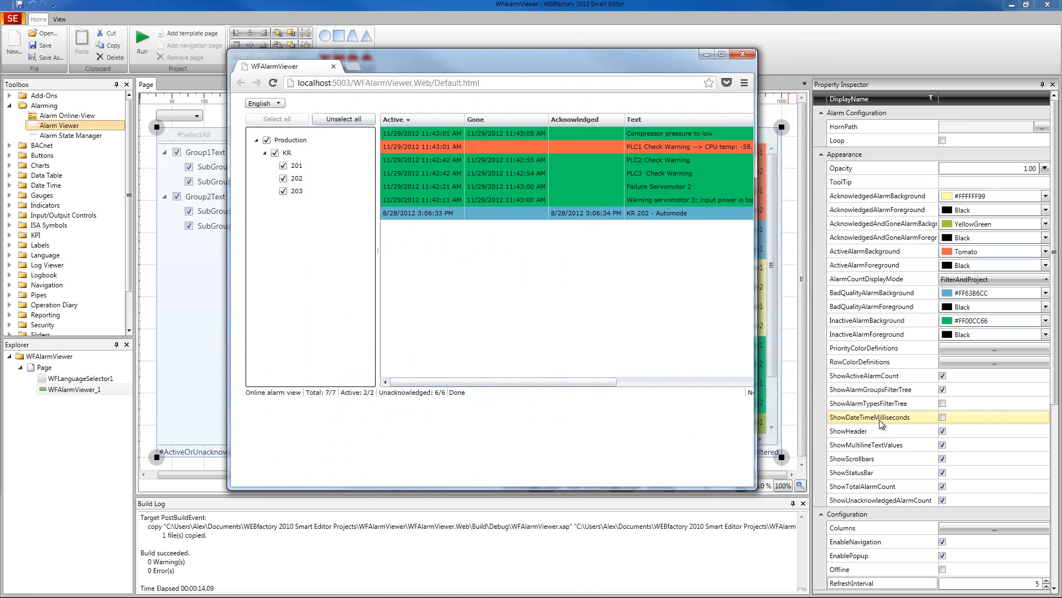
{"action": "left_click", "coordinate": [942, 403]}
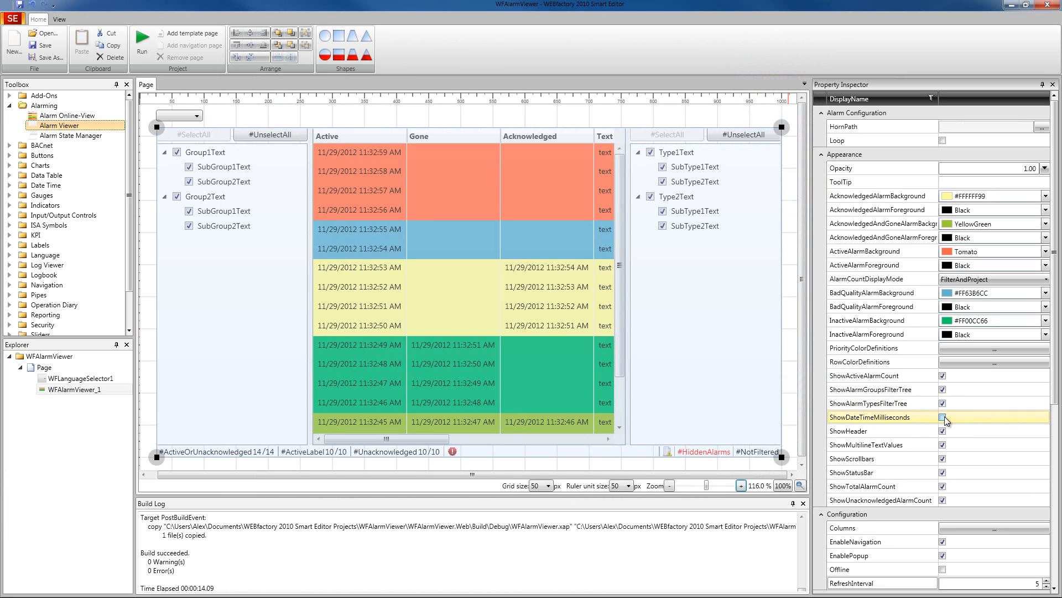
{"action": "left_click", "coordinate": [942, 417]}
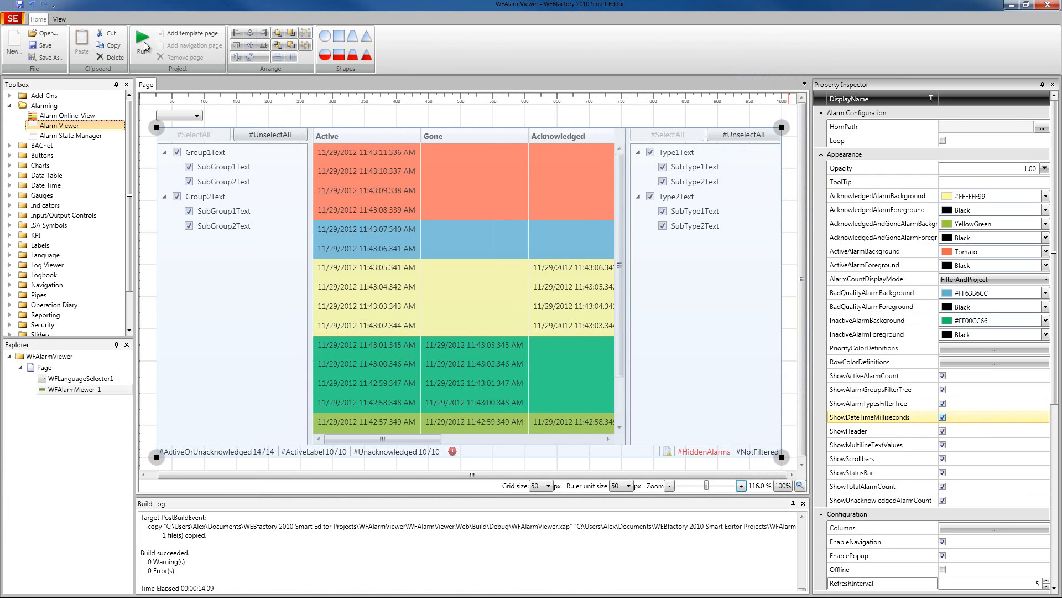
Run the project, widen the alarm list over the alarm types tree and slightly narrow the Acknowledged column.
{"action": "left_click", "coordinate": [143, 41]}
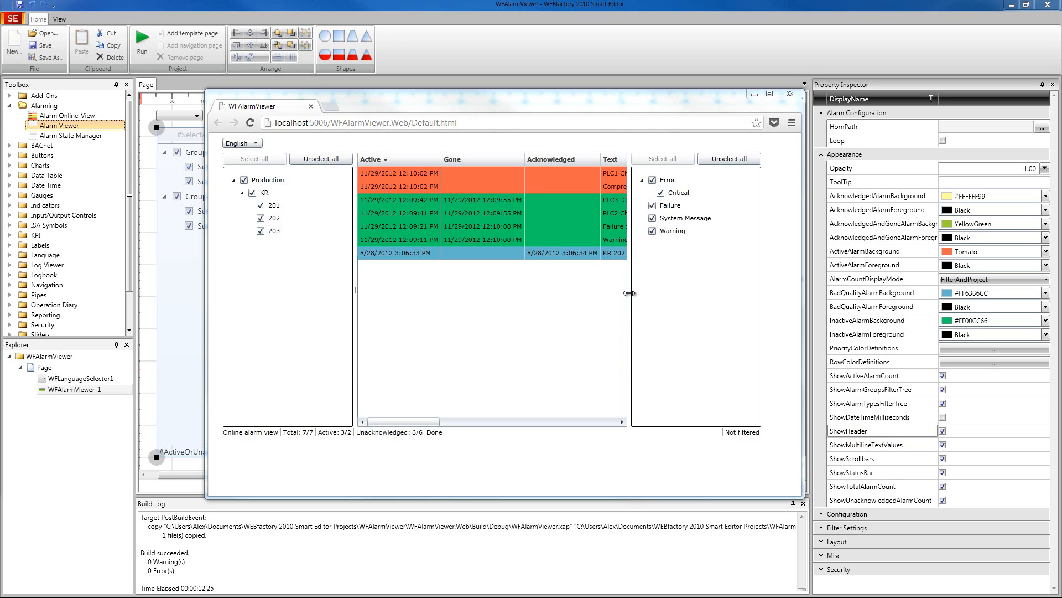
{"action": "left_click_drag", "start_coordinate": [629, 293], "coordinate": [752, 291]}
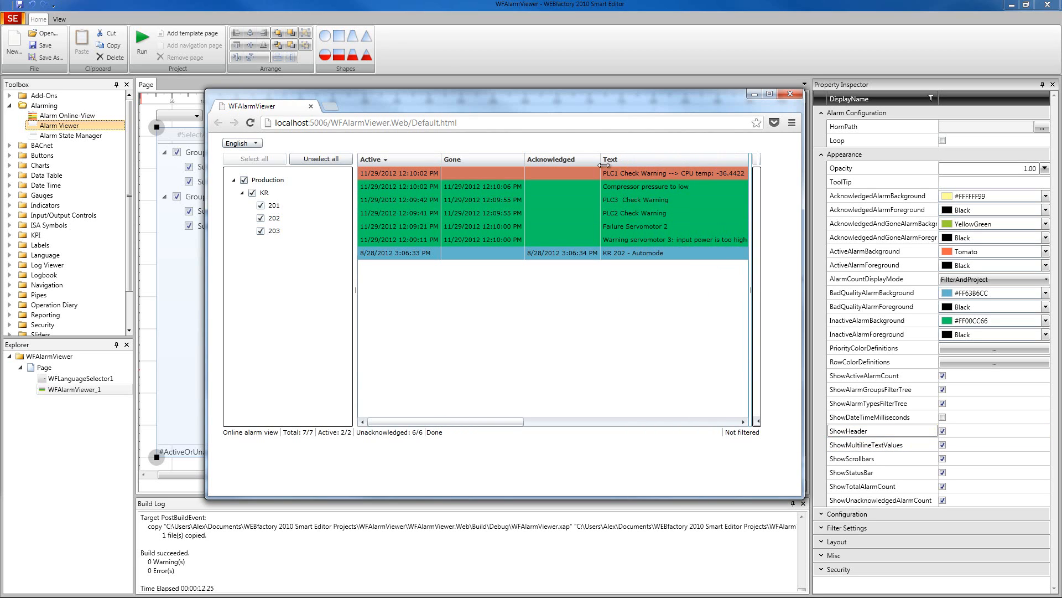
{"action": "mouse_move", "coordinate": [604, 164]}
{"action": "left_mouse_down"}
{"action": "mouse_move", "coordinate": [539, 161]}
{"action": "mouse_move", "coordinate": [590, 160]}
{"action": "left_mouse_up"}
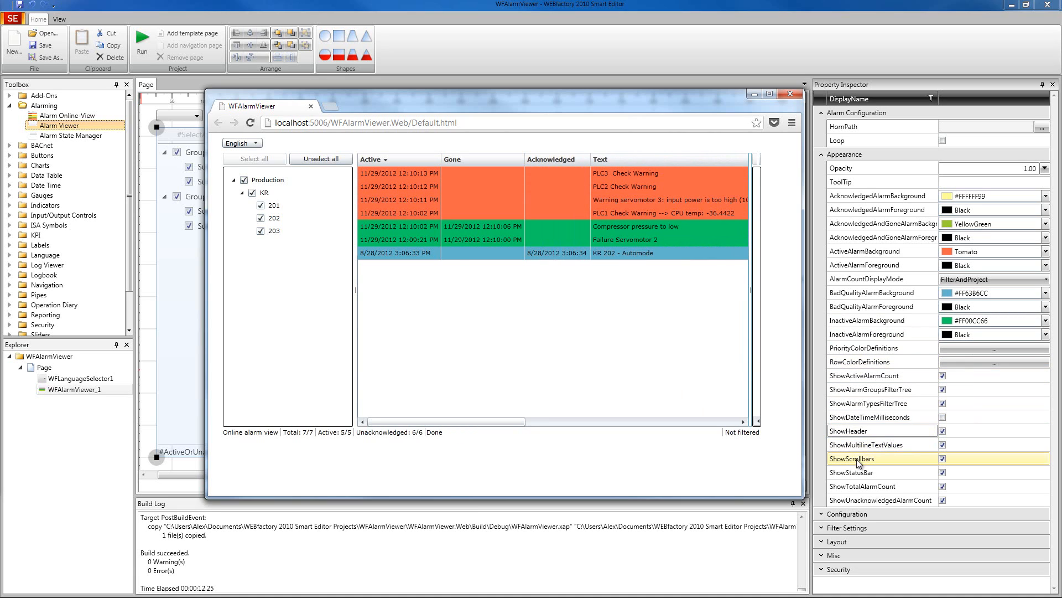
{"action": "left_click_drag", "start_coordinate": [497, 419], "coordinate": [468, 414]}
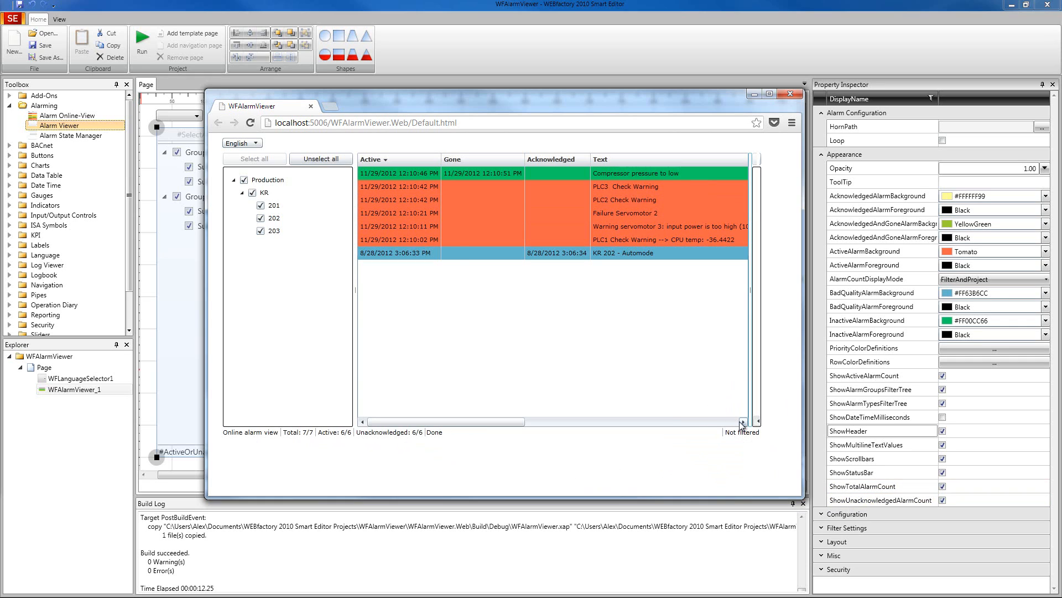
Return to the editor and collapse the alarm viewer's Appearance properties.
{"action": "left_click", "coordinate": [862, 155]}
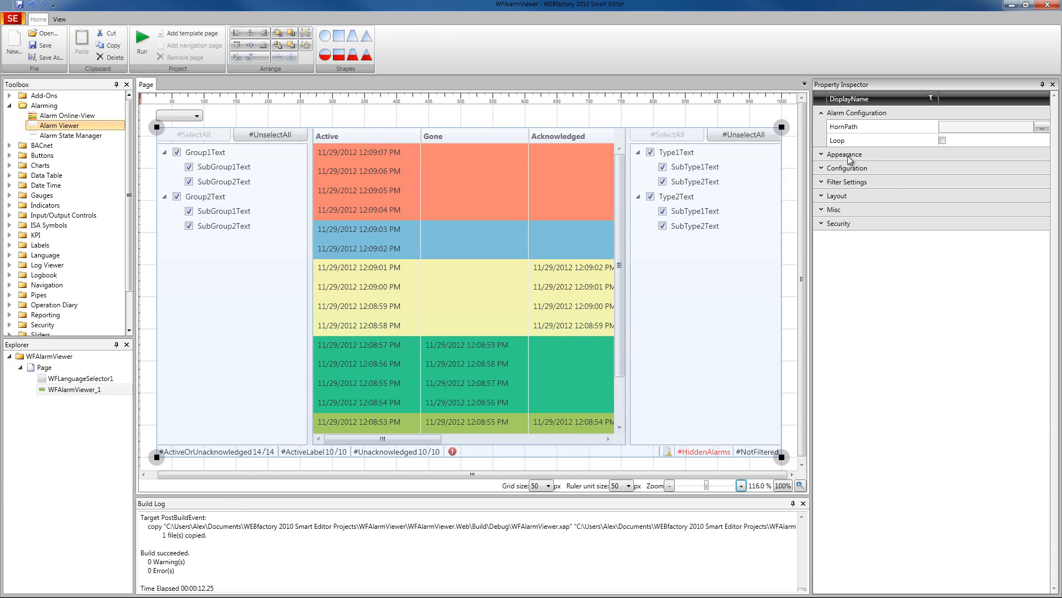